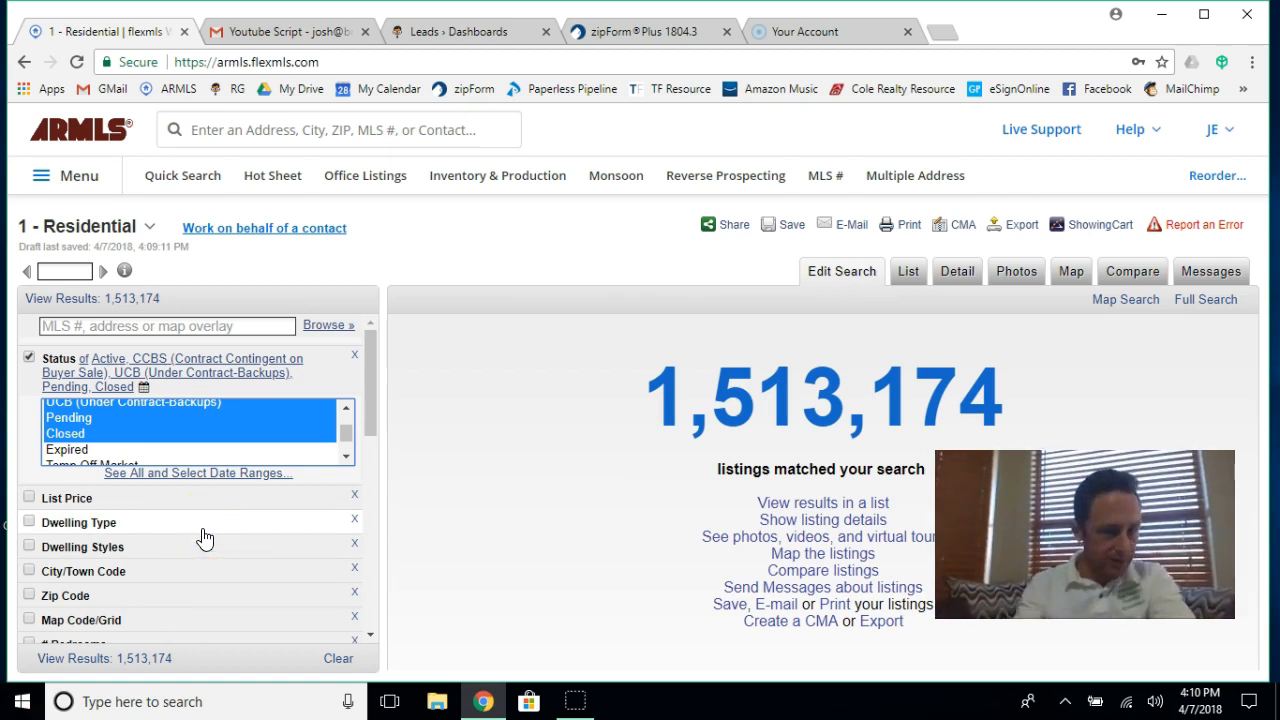
left_click(60, 328)
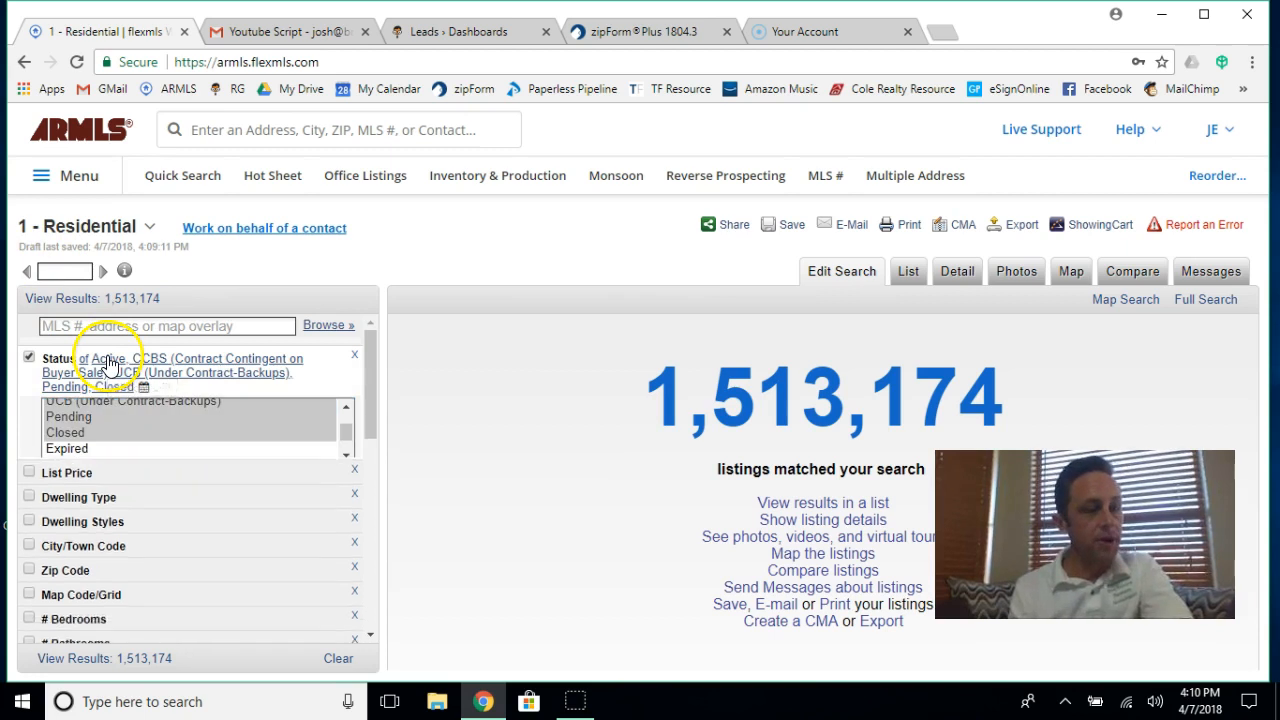
left_click(108, 362)
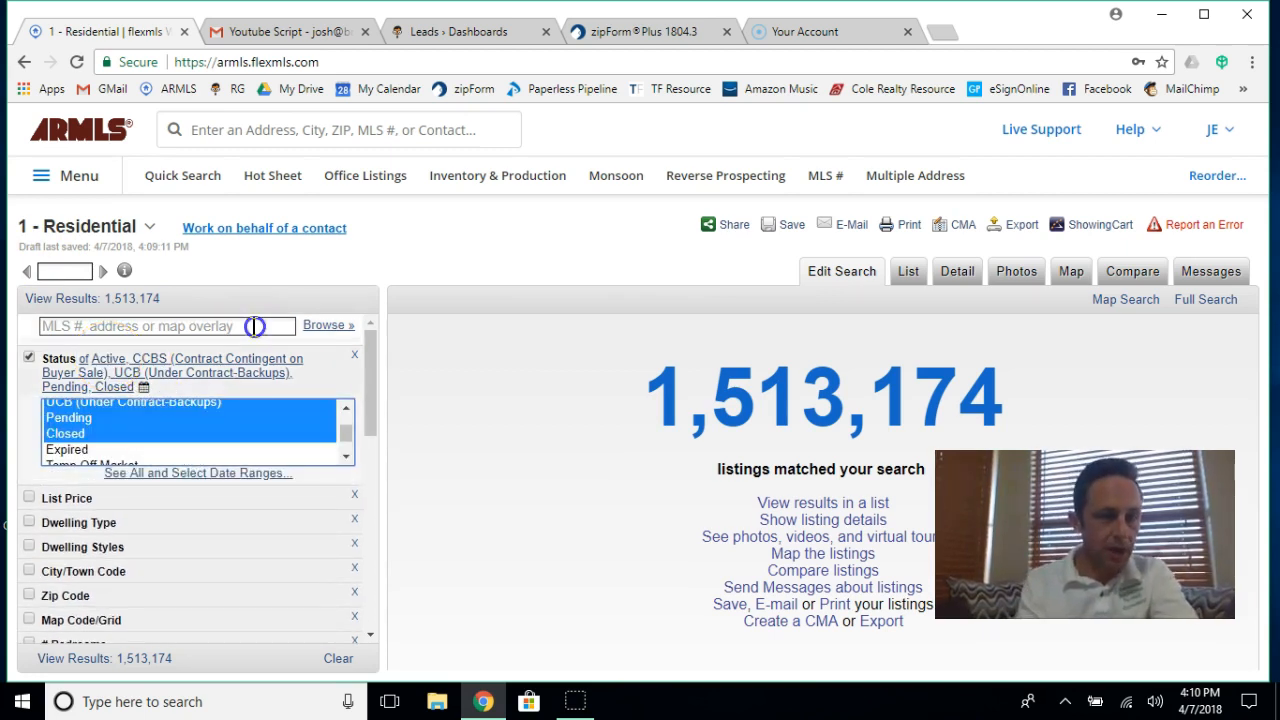
- Start a new residential quick search and extend its default status filter to include Pending and Closed listings
left_click(157, 180)
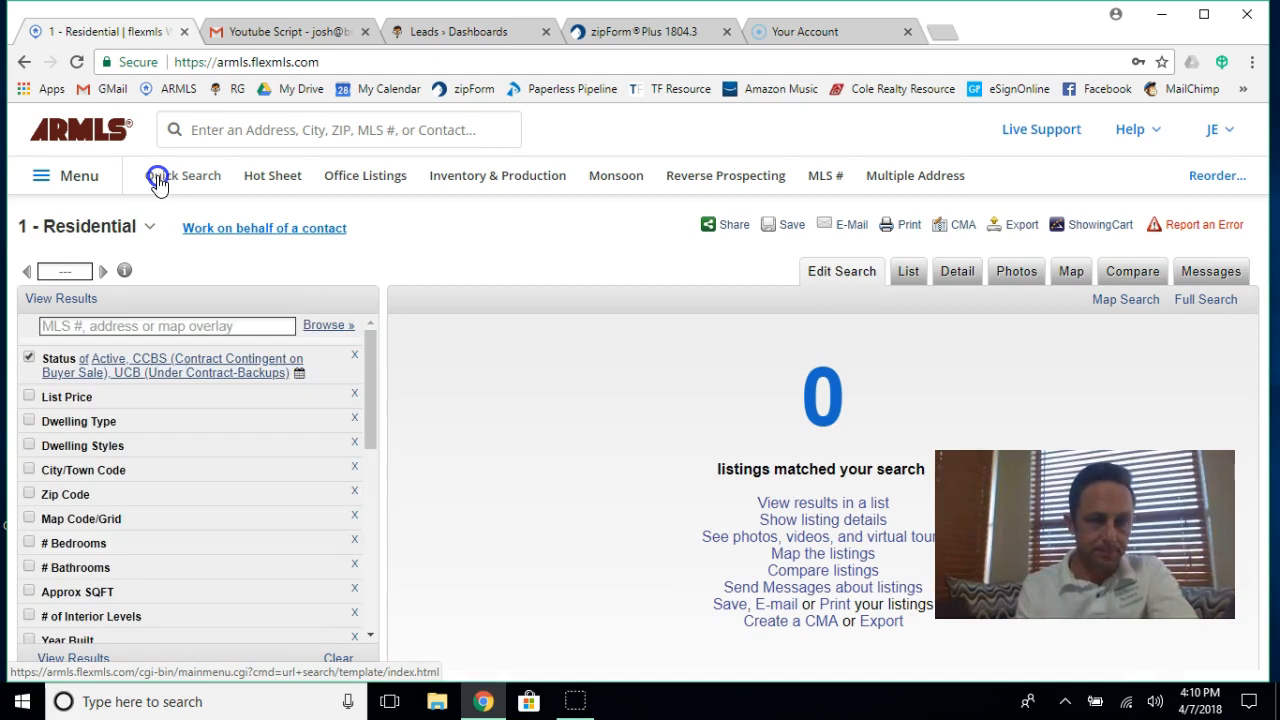
left_click(106, 360)
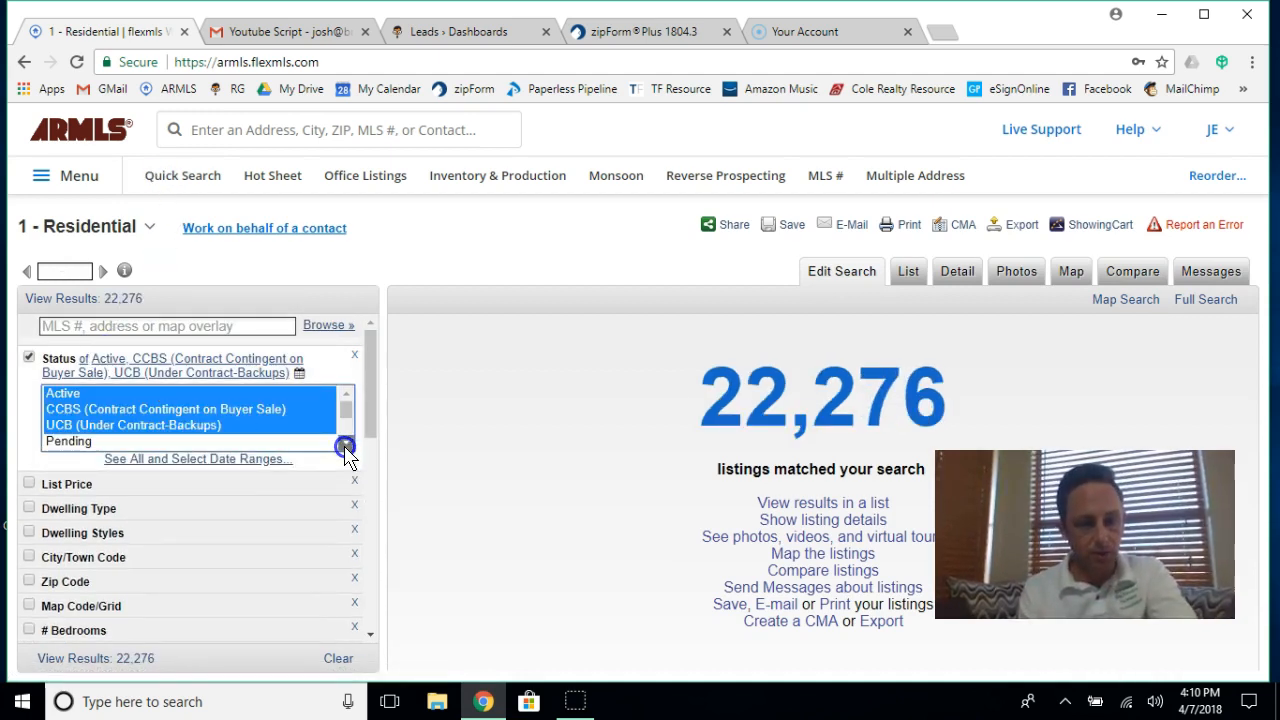
left_click(345, 442)
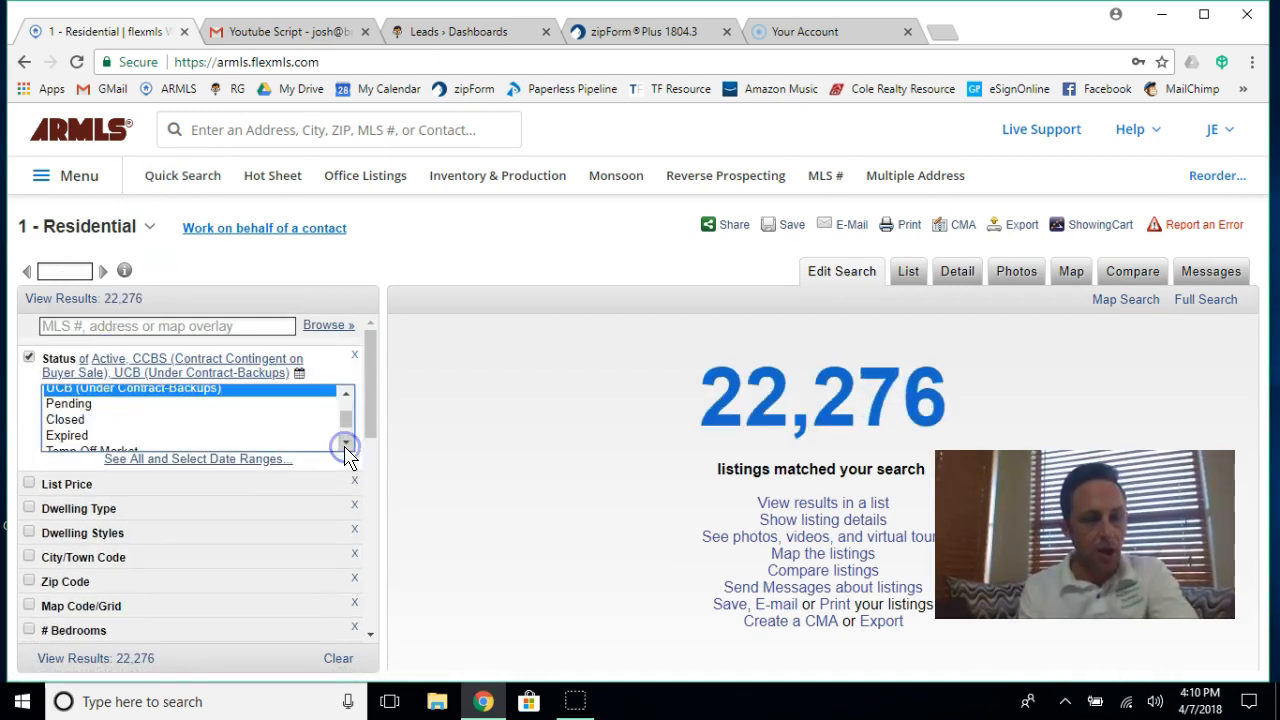
left_click(56, 421, "shift")
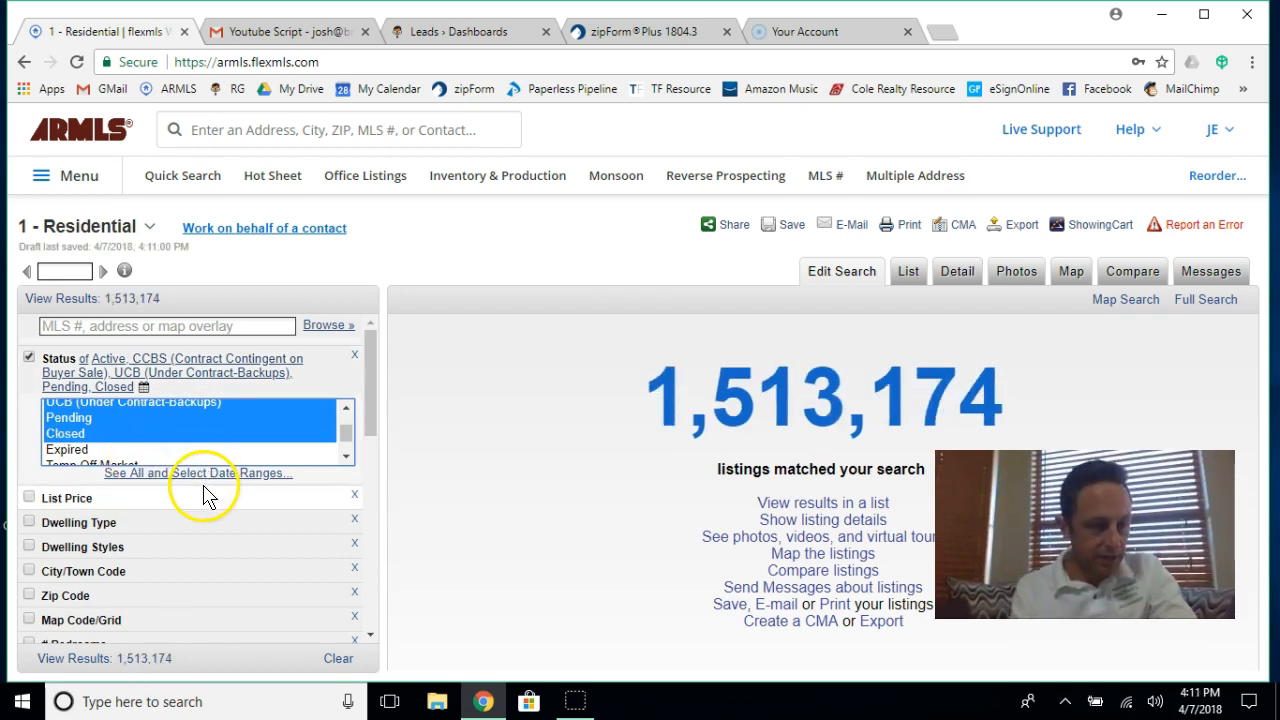
- Filter the search by dwelling type, choosing Single Family - Detached
scroll(210, 520, "down", 1)
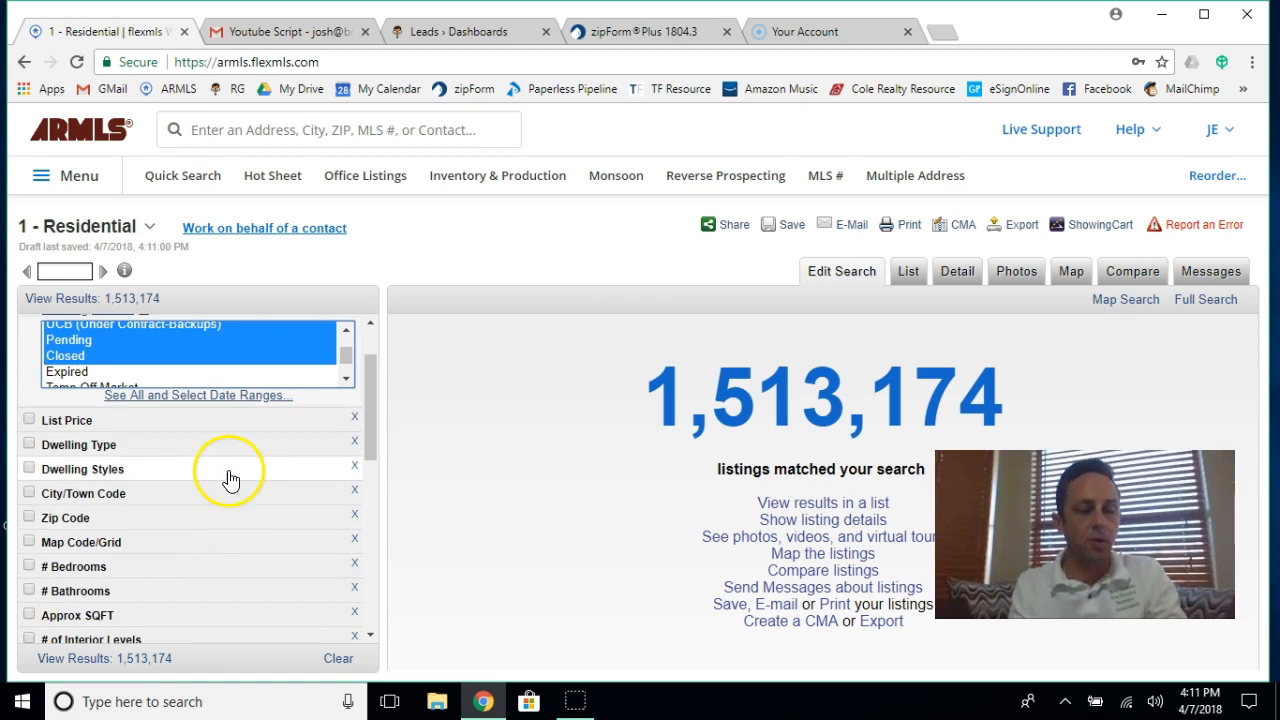
left_click(195, 450)
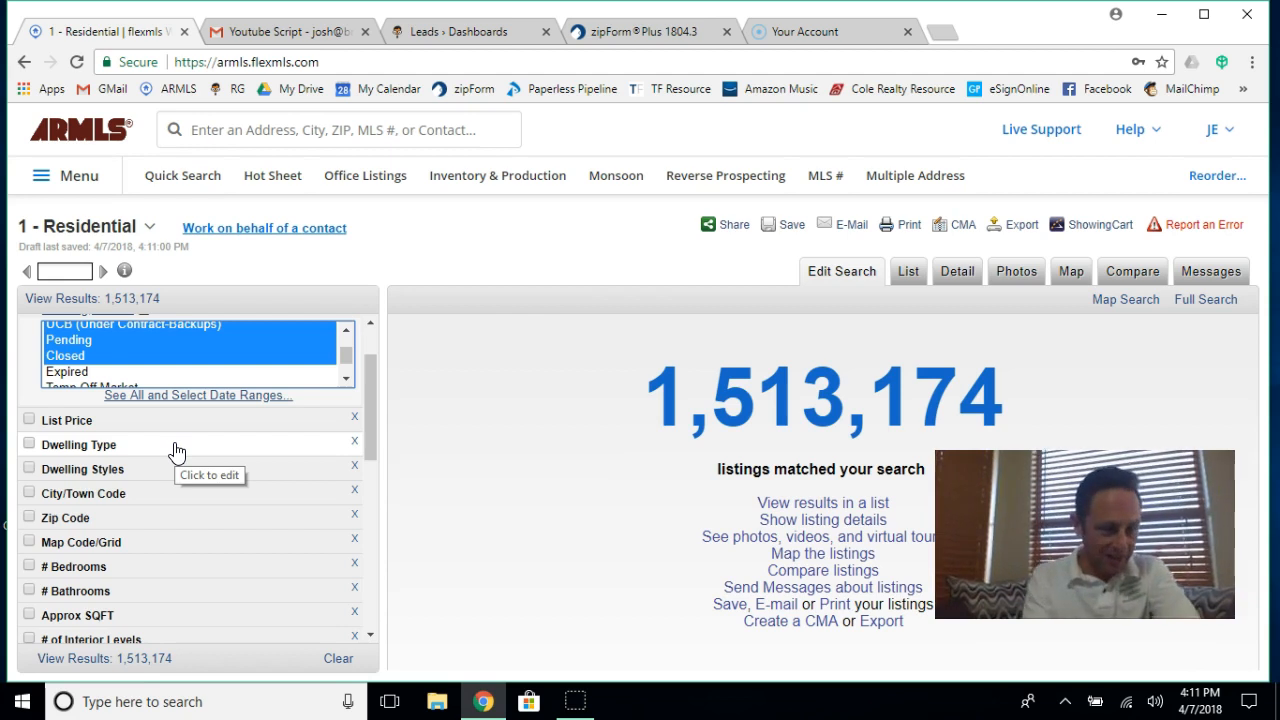
left_click(75, 453)
left_click(75, 465)
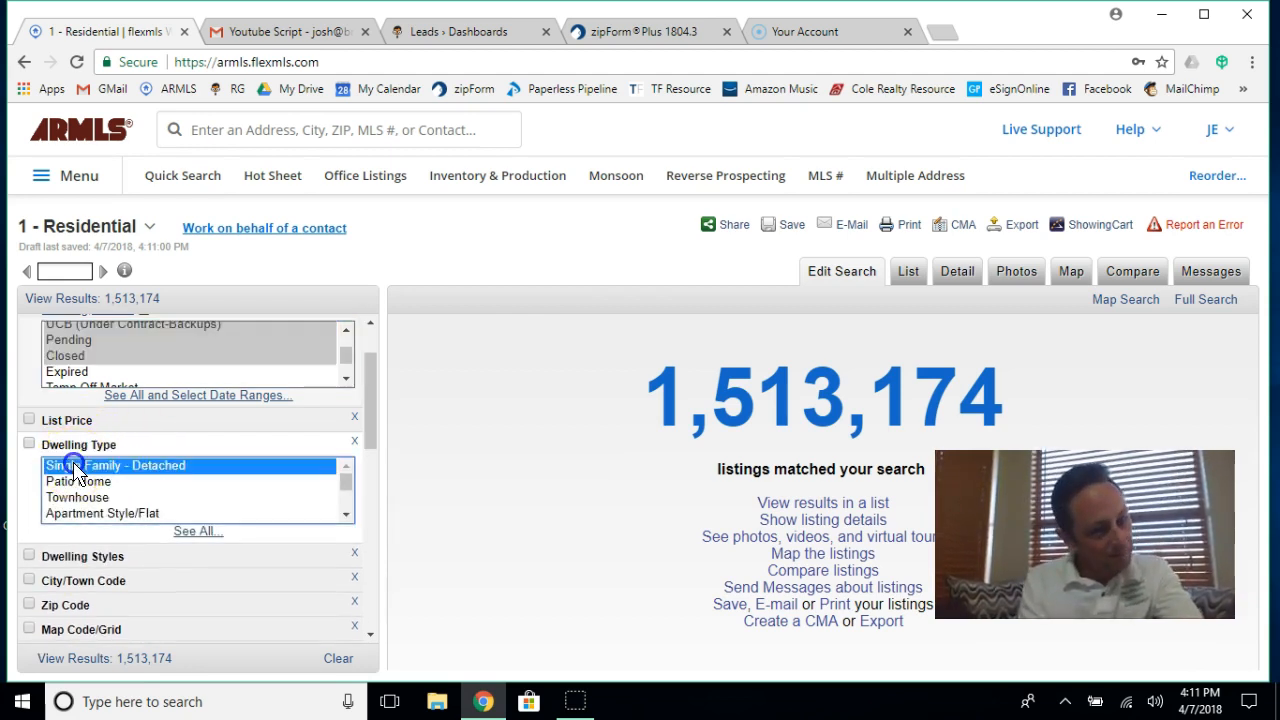
- Restrict the search to the subdivision "coldwater springs"
scroll(171, 571, "down", 1)
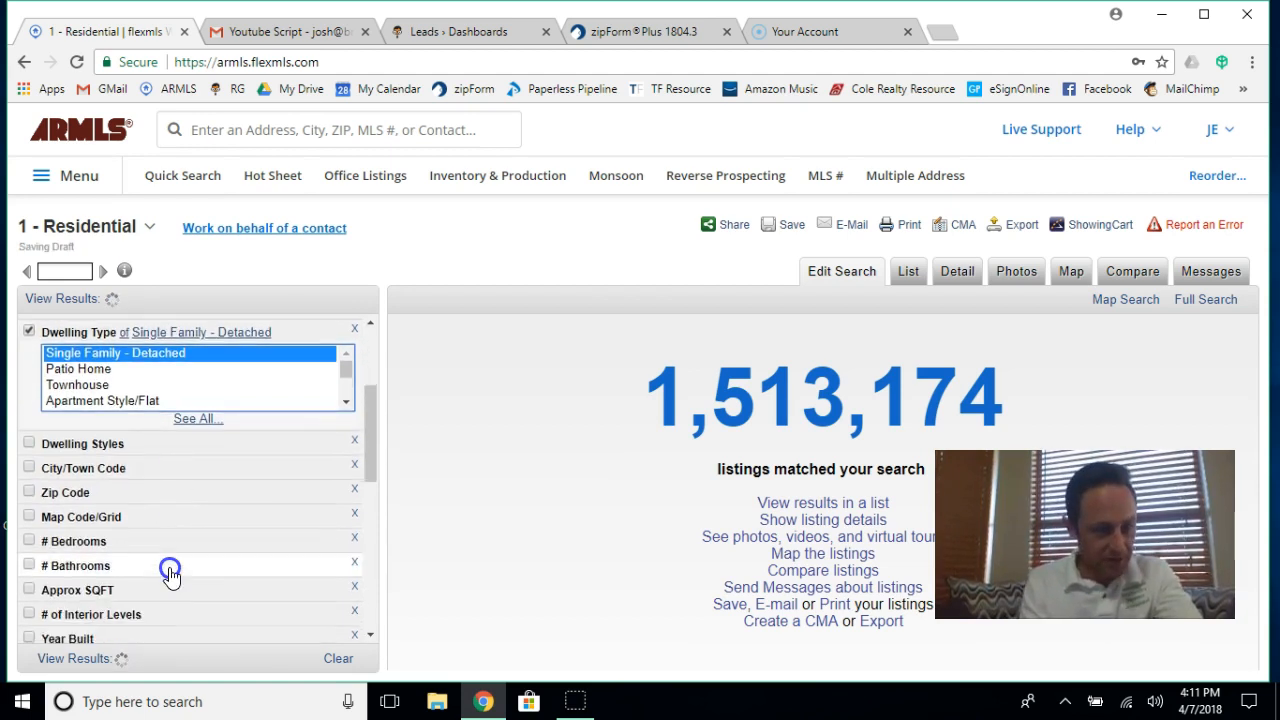
left_click(107, 538)
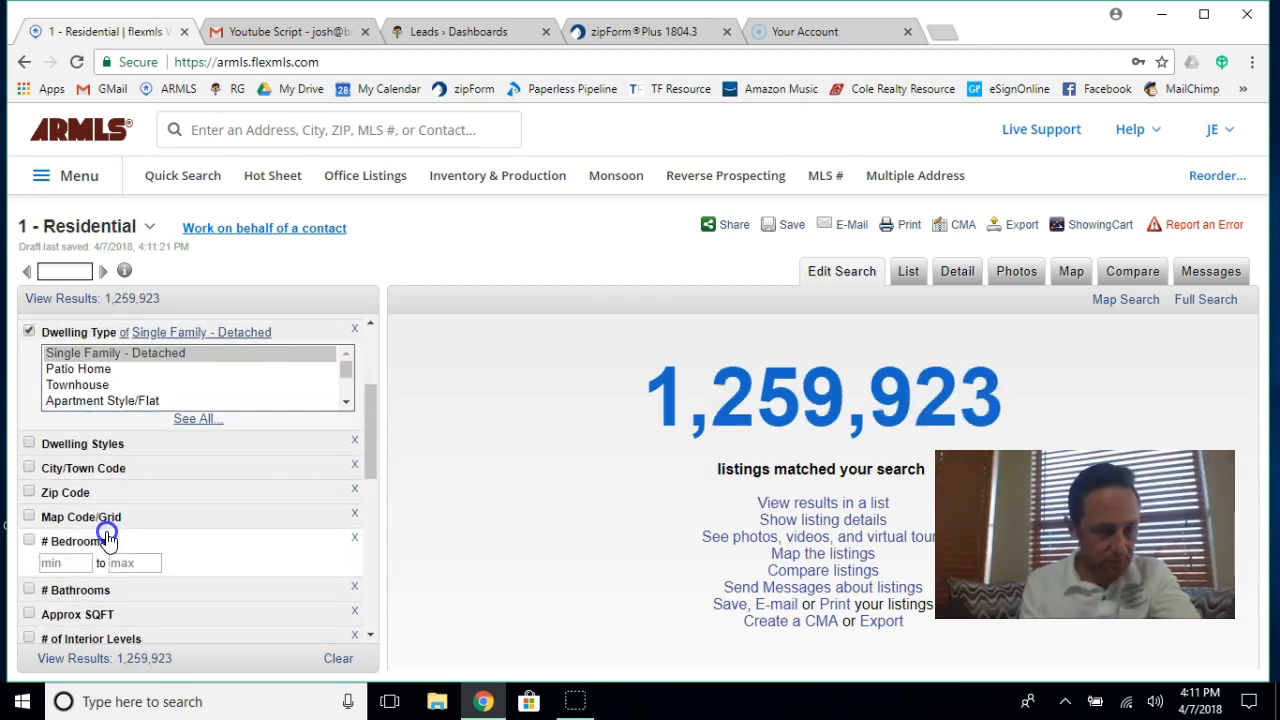
scroll(107, 538, "down", 1)
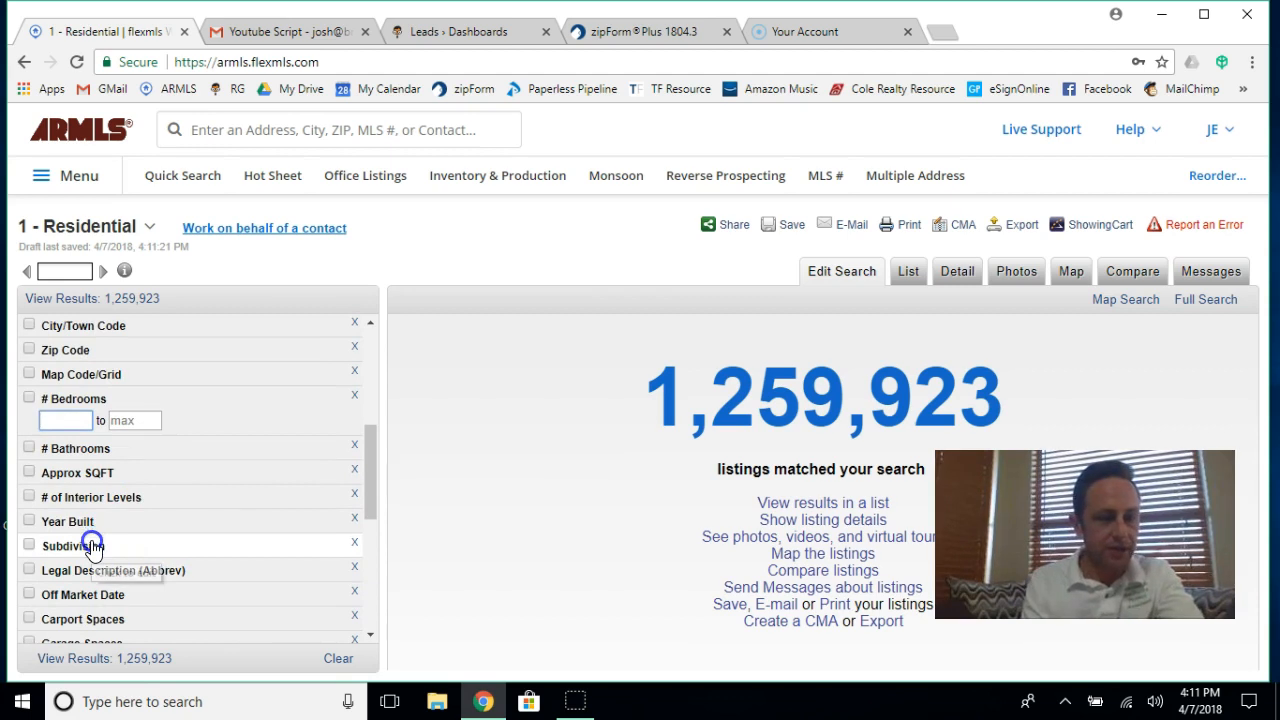
left_click(92, 545)
type("coldwater springs")
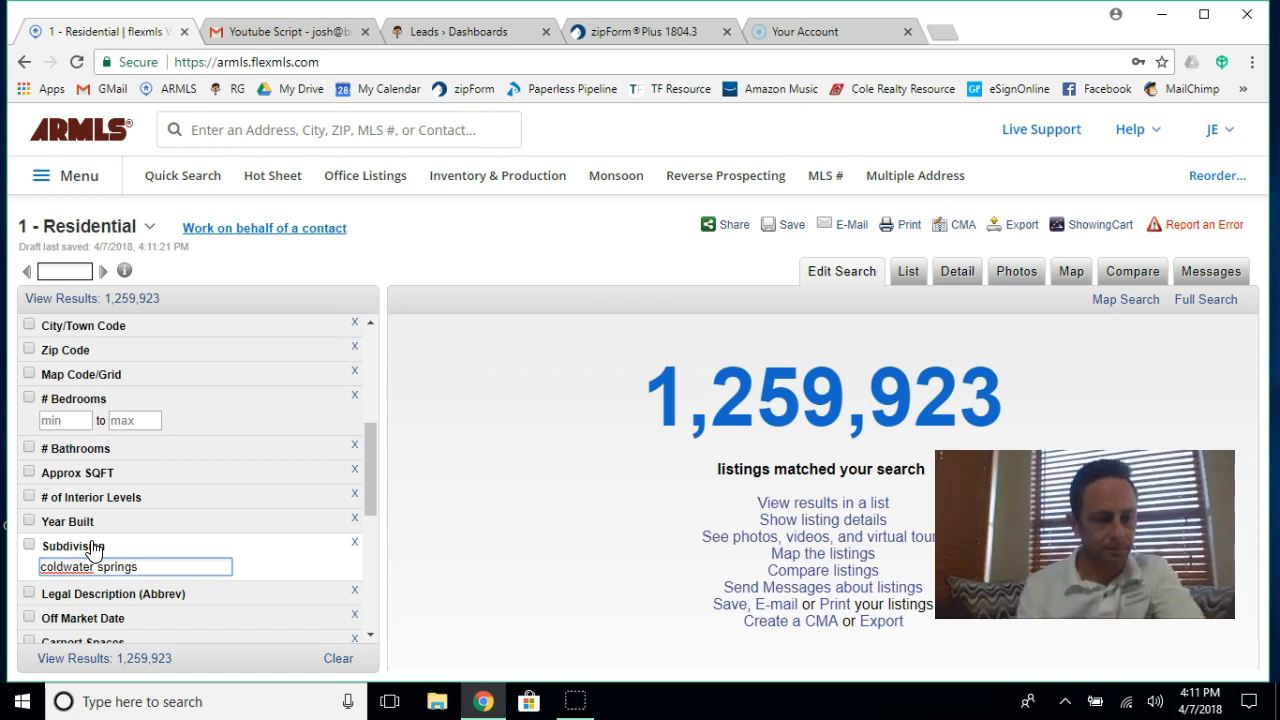
scroll(224, 522, "down", 1)
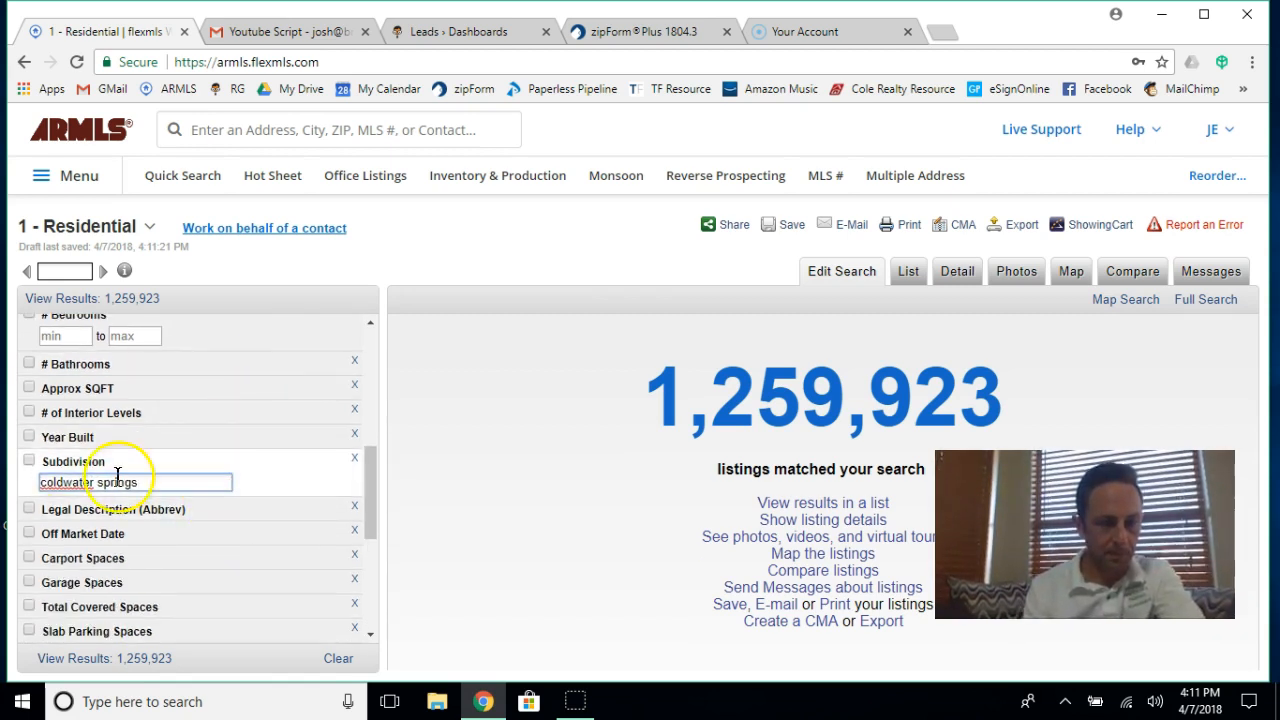
left_click(272, 488)
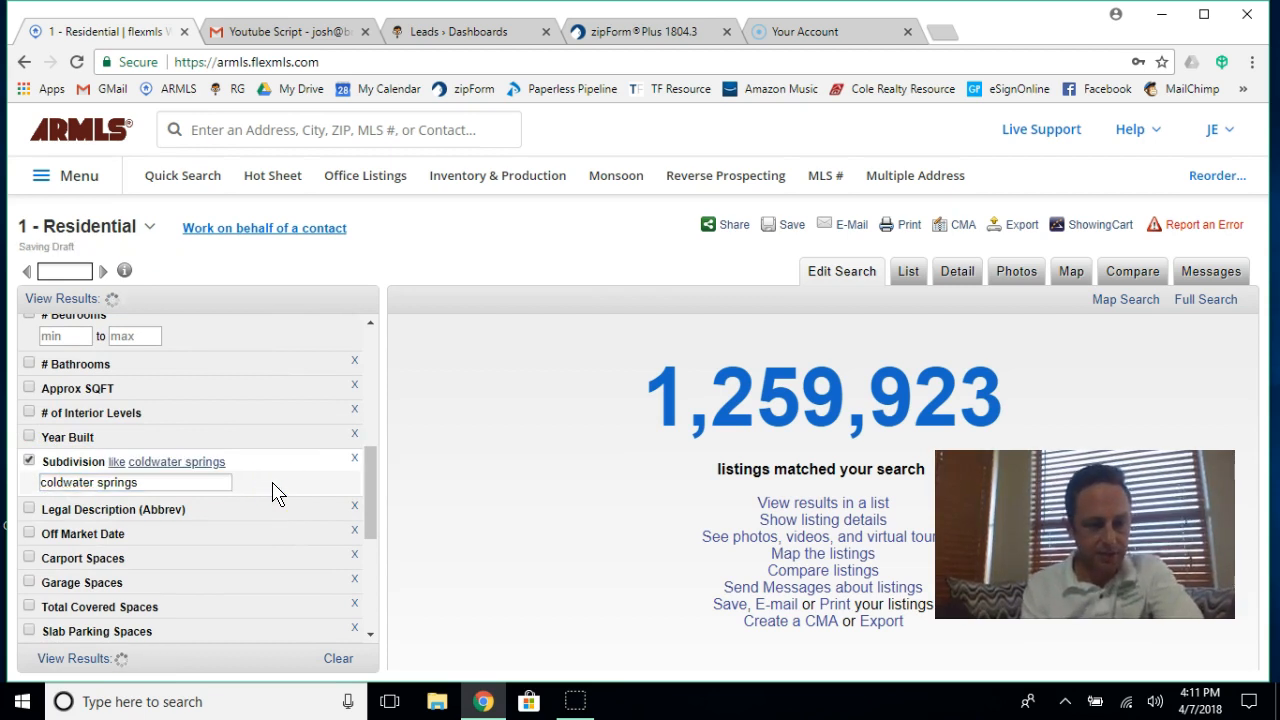
- Add an Off Market Date filter with its start date set to 01/7/2018
scroll(276, 491, "down", 1)
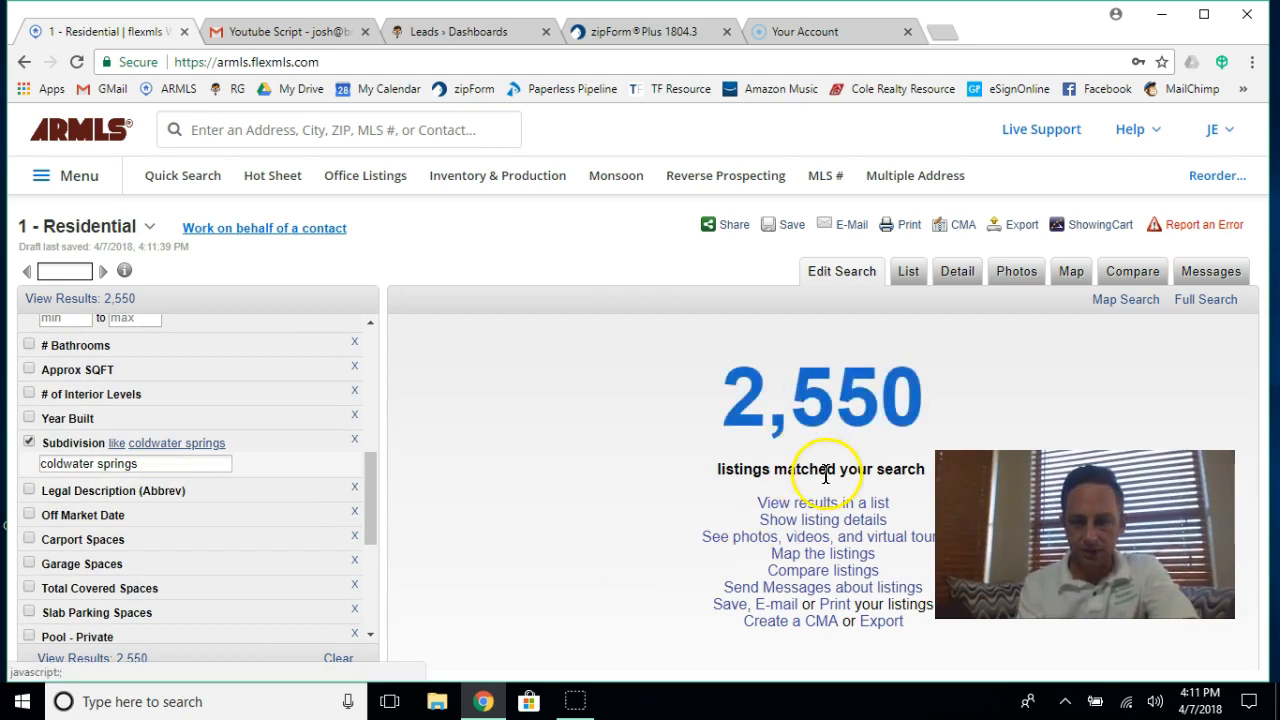
left_click(105, 517)
left_click(60, 536)
left_click(65, 536)
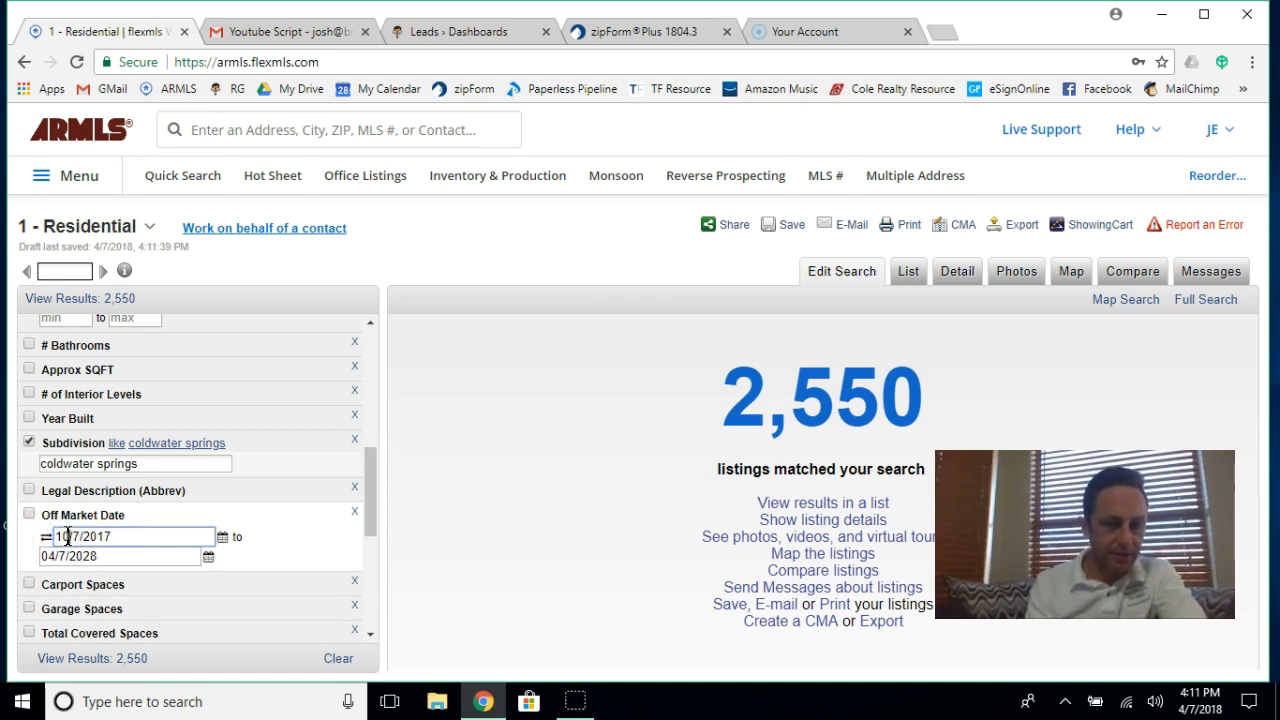
key("BackSpace")
key("BackSpace")
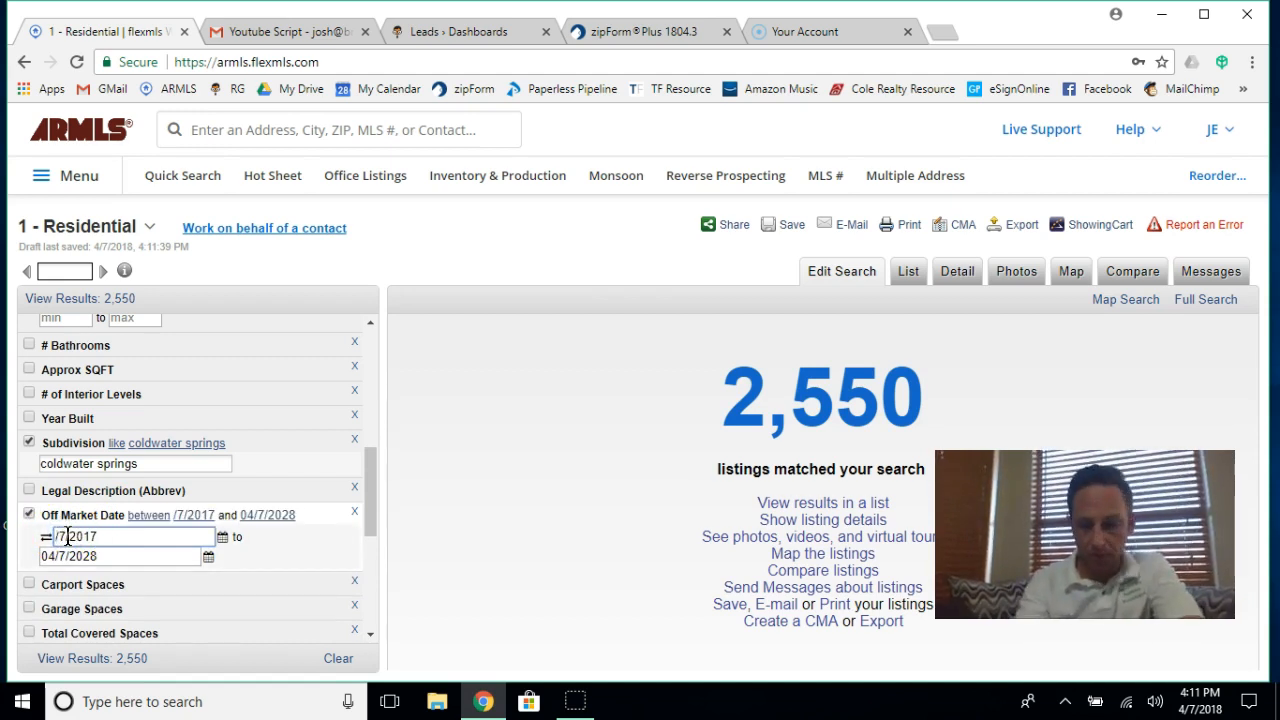
type("01")
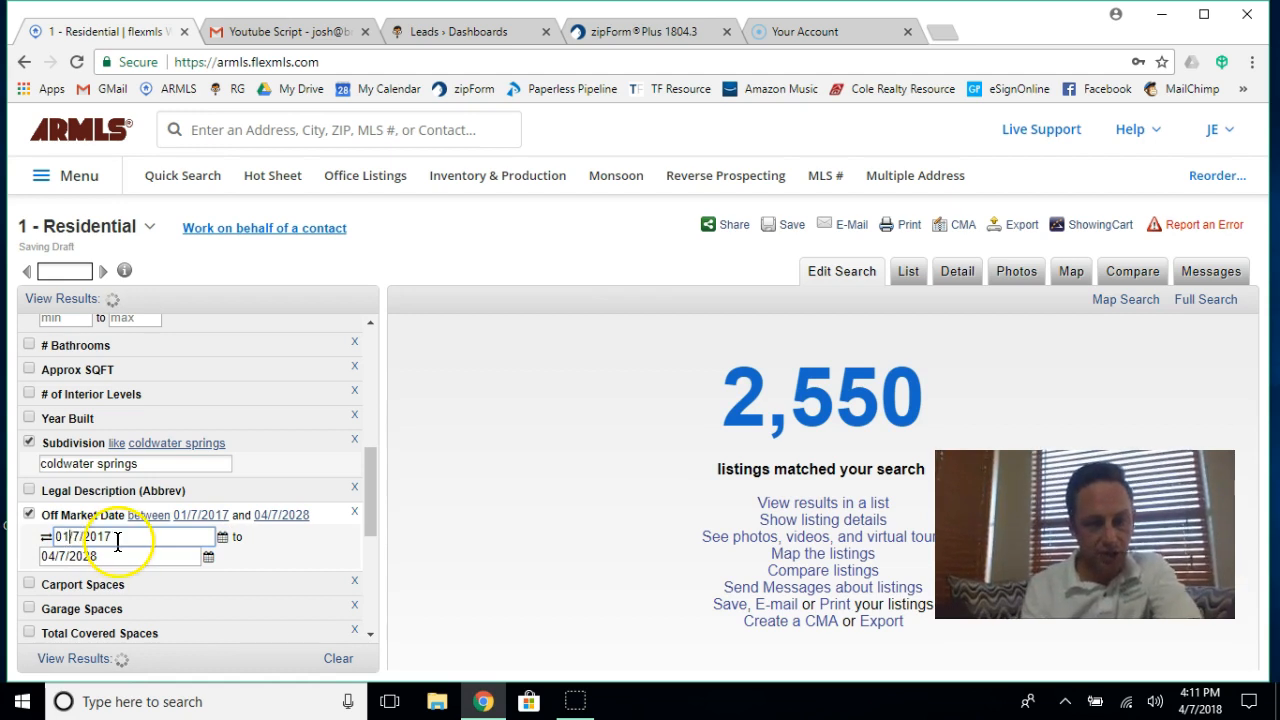
left_click(117, 541)
key("BackSpace")
type("8")
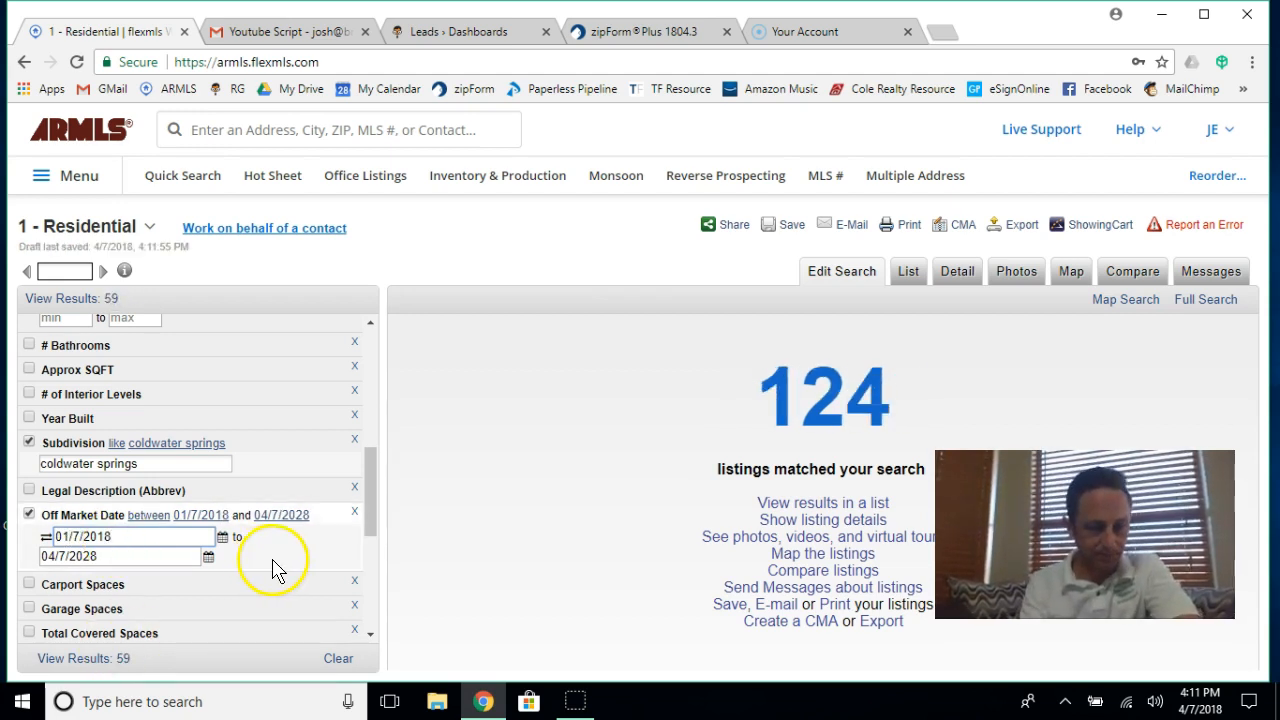
- Limit the number of interior levels to a maximum of 1, leaving the minimum blank
scroll(268, 573, "up", 1)
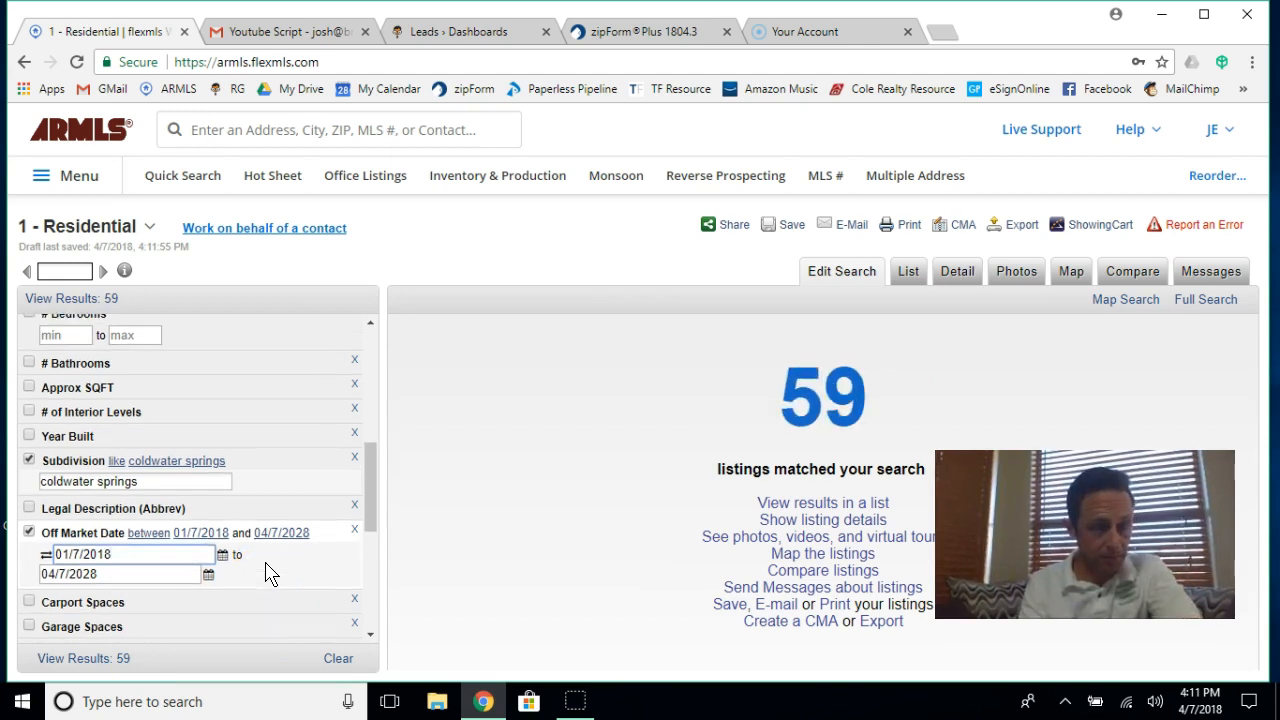
left_click(142, 416)
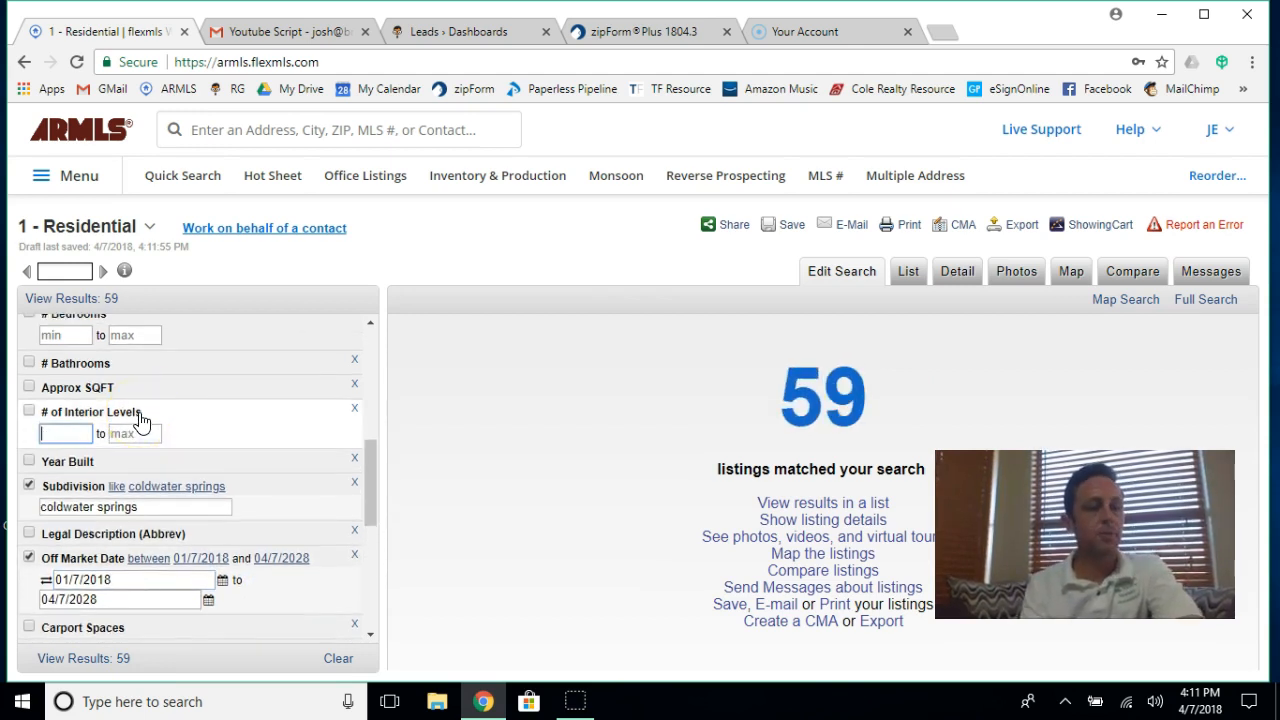
type("1")
key("BackSpace")
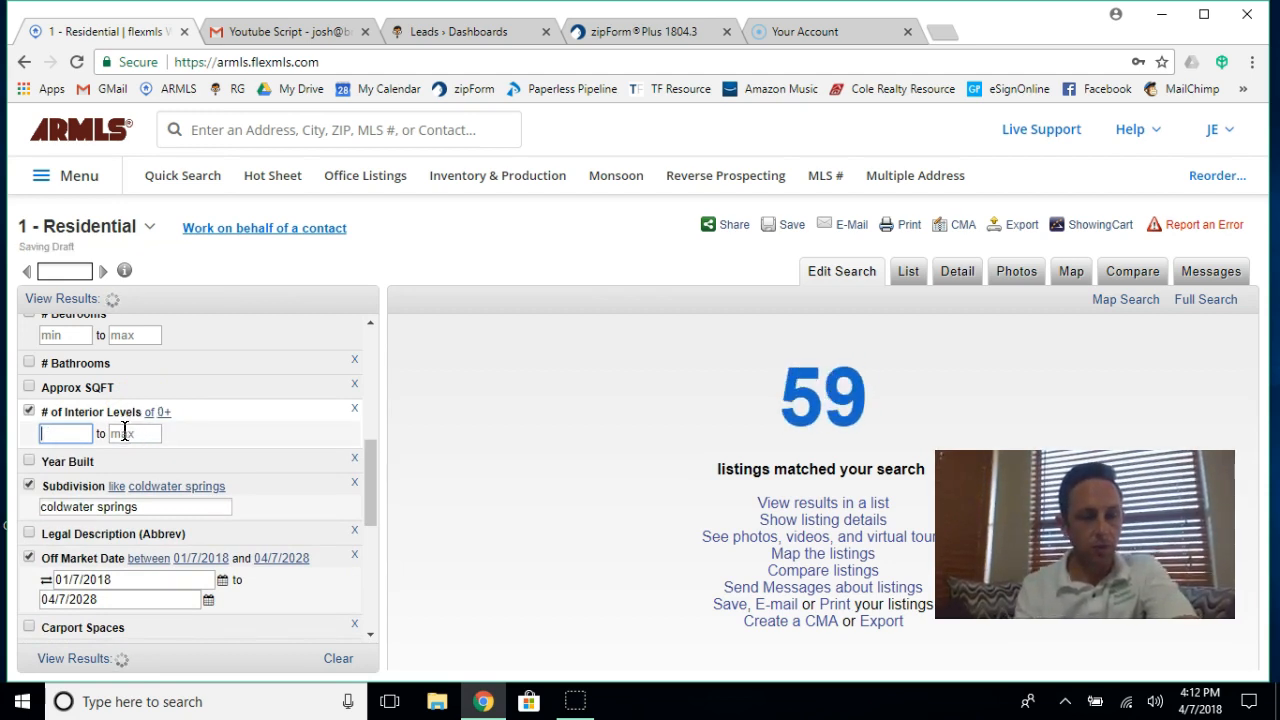
left_click(128, 432)
type("1")
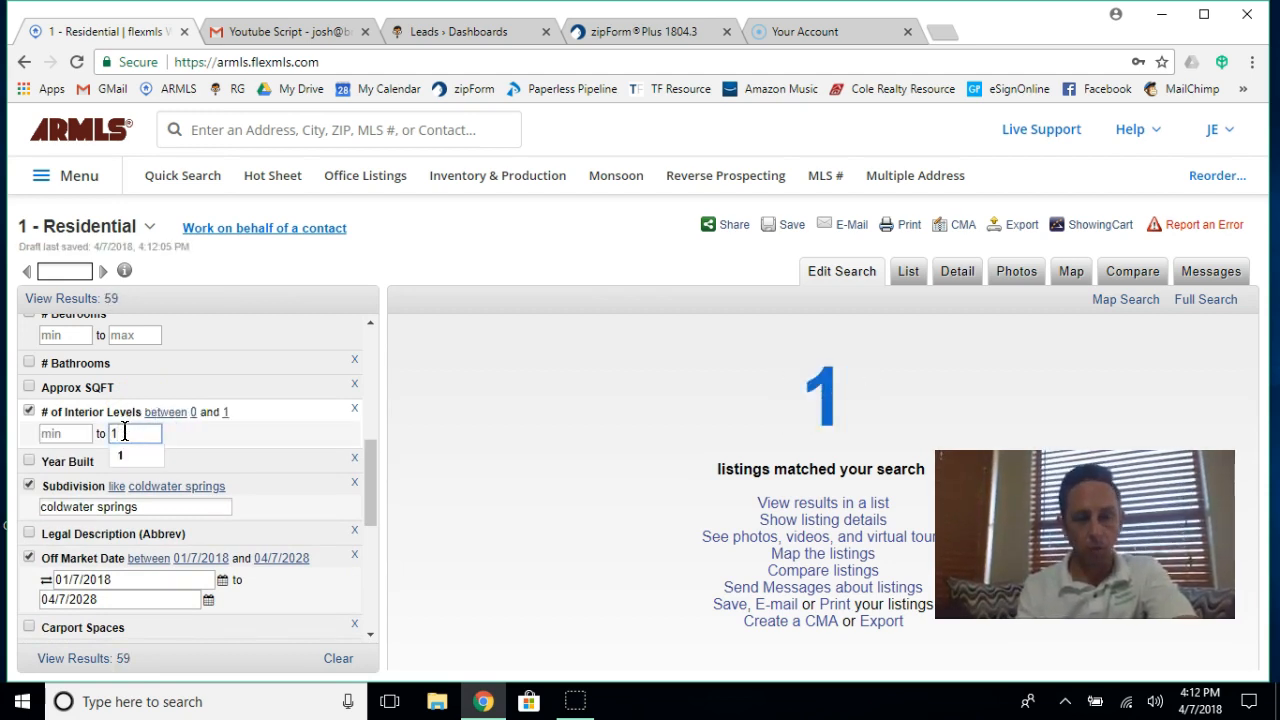
left_click(296, 436)
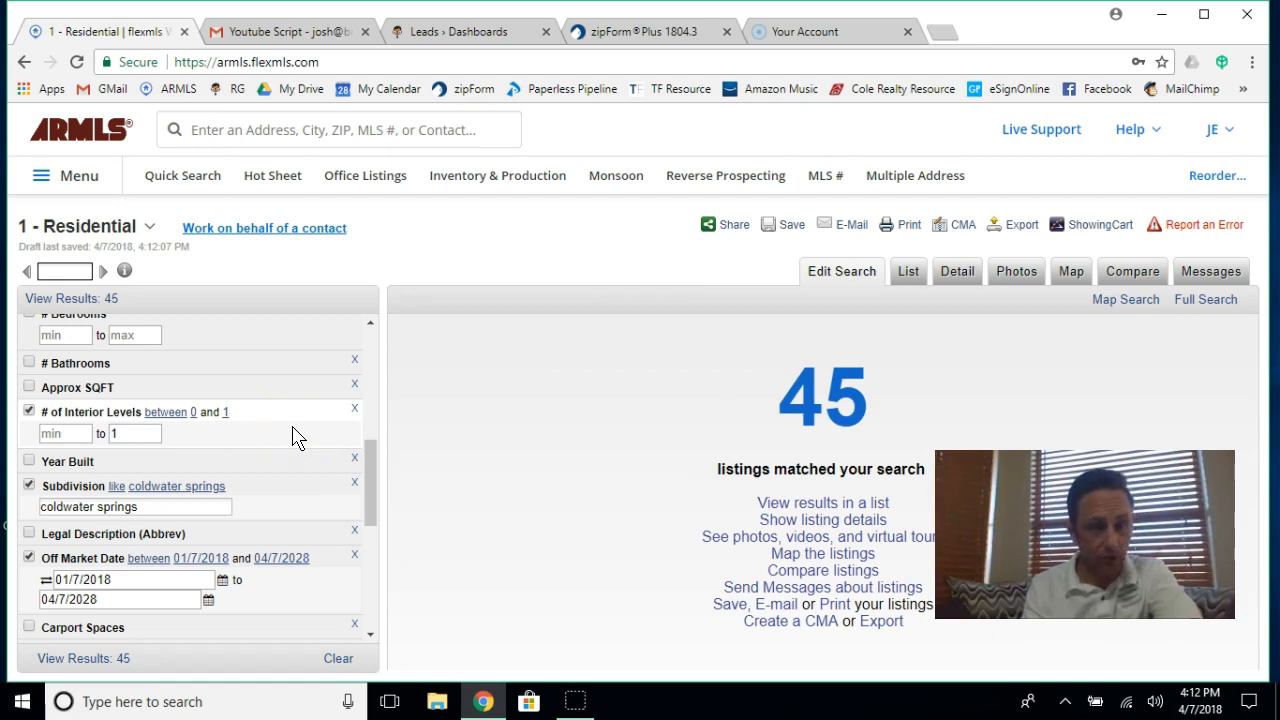
- Set the minimum Approx SQFT to 2200
scroll(296, 436, "up", 1)
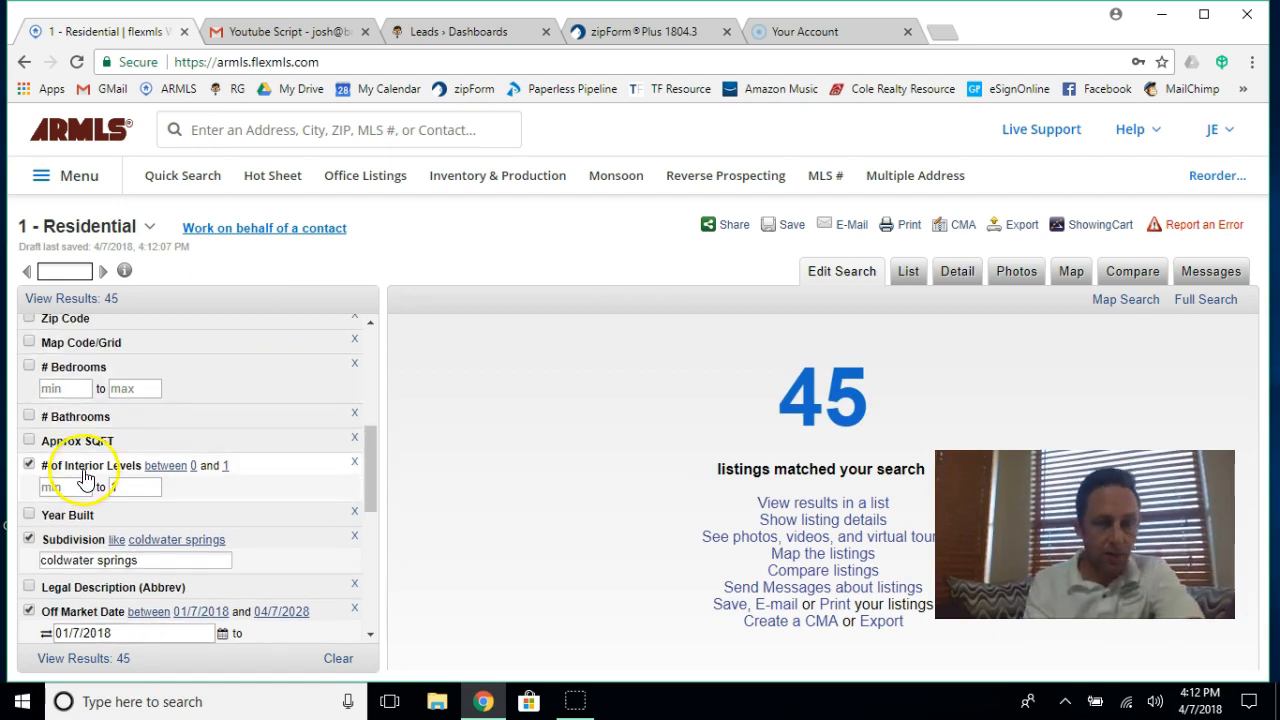
left_click(101, 442)
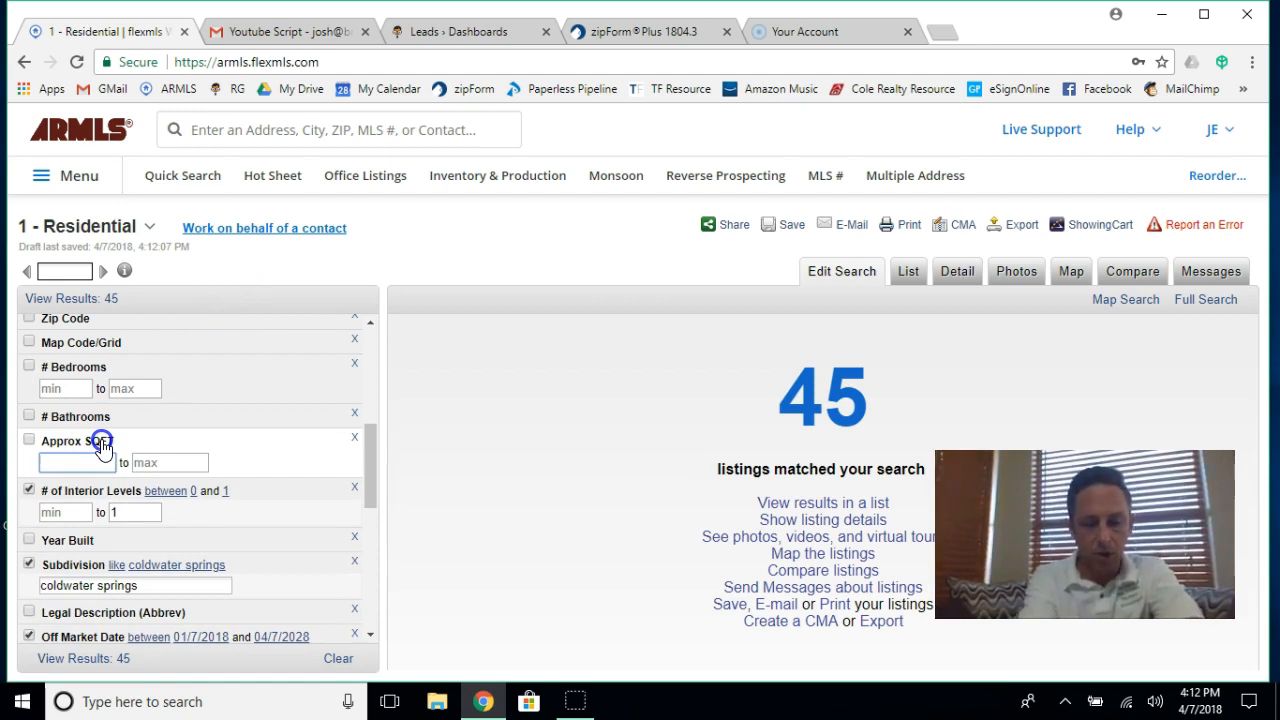
type("2200")
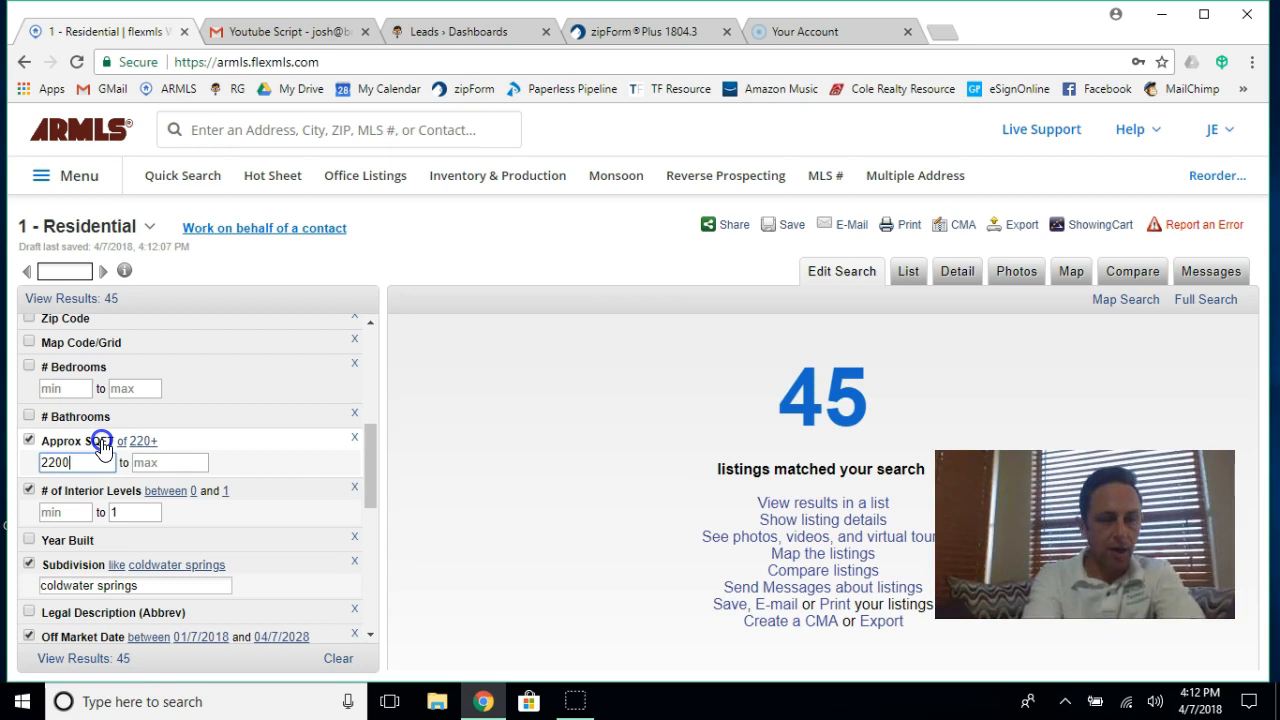
left_click(175, 462)
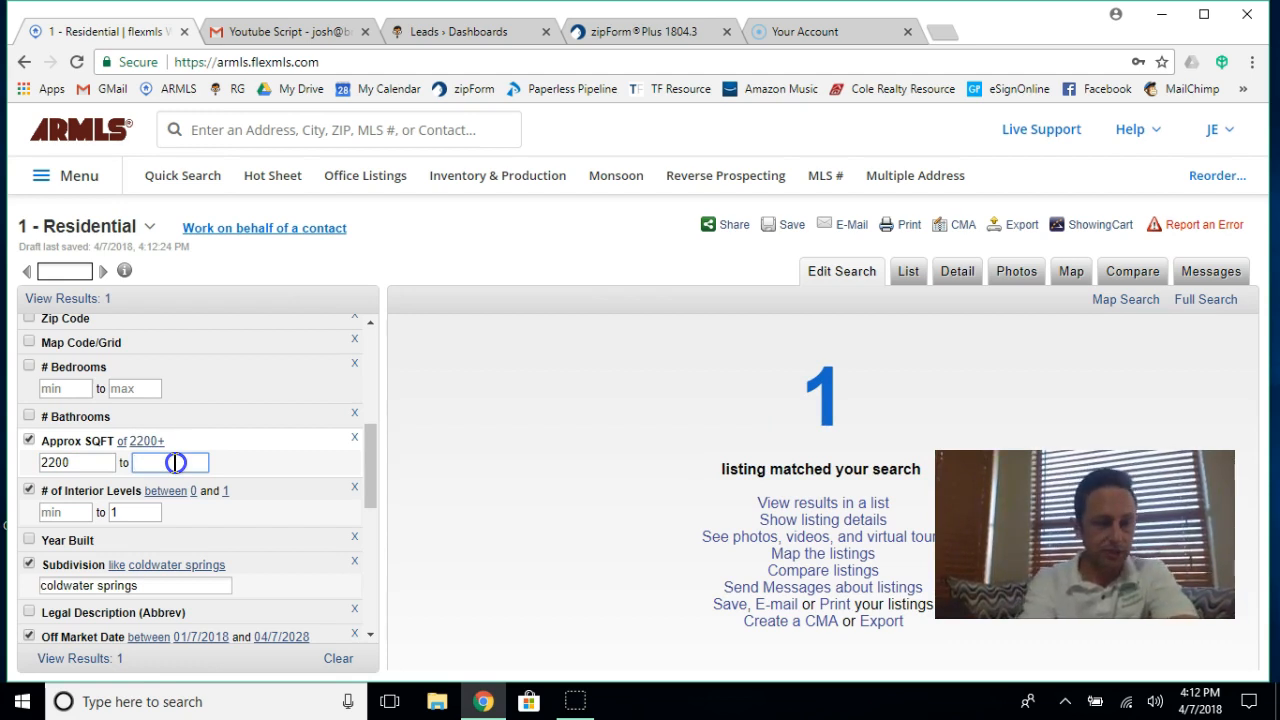
- Change the minimum Approx SQFT to 2000, leaving the maximum blank
left_click(62, 464)
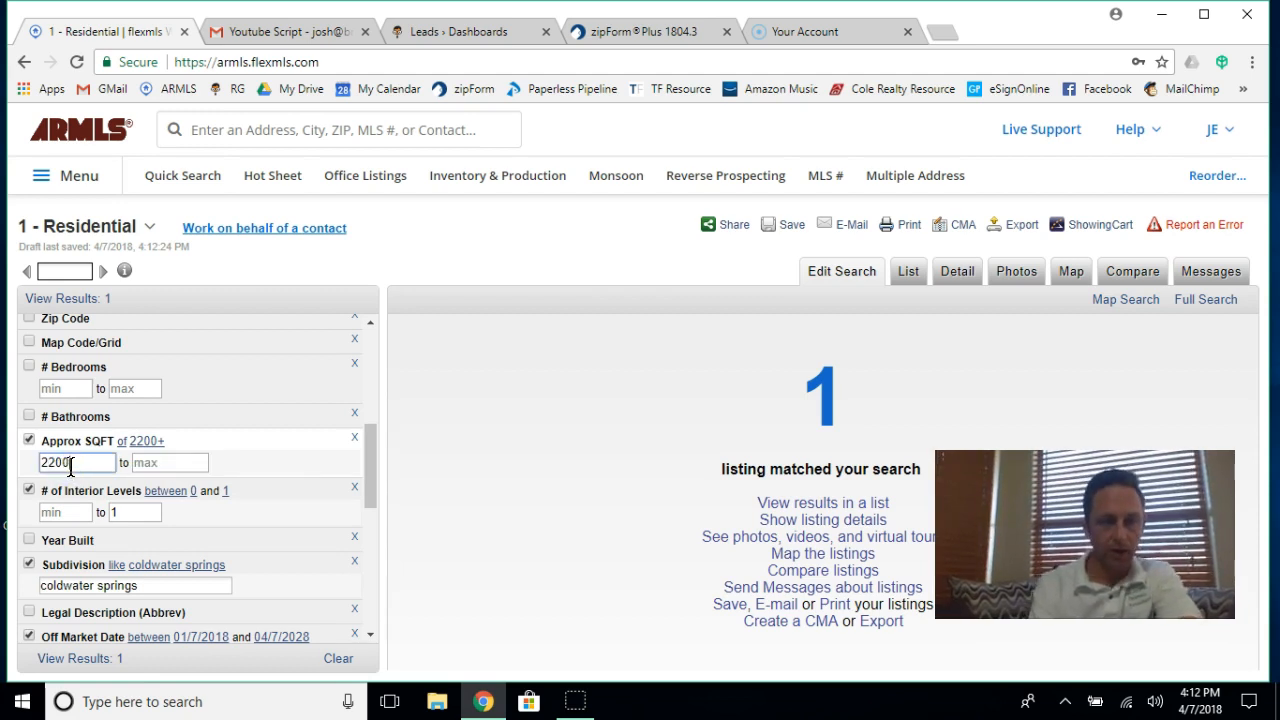
key("BackSpace")
key("BackSpace")
key("BackSpace")
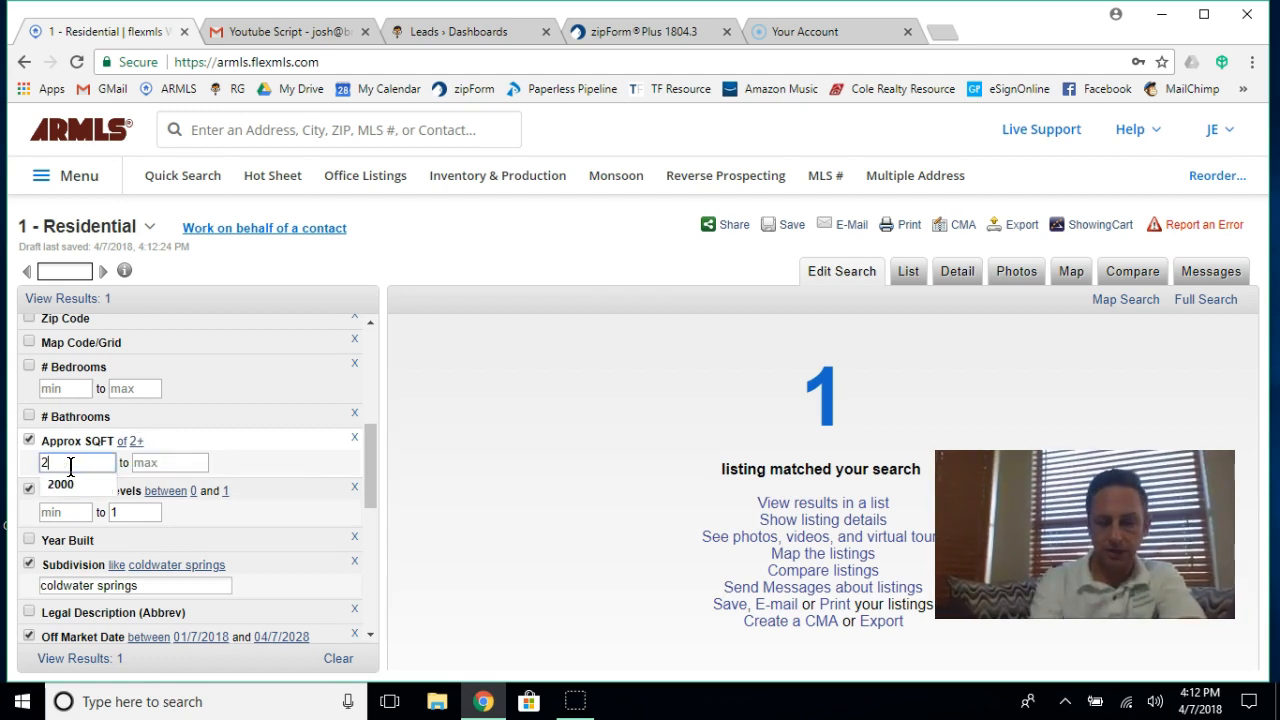
type("000")
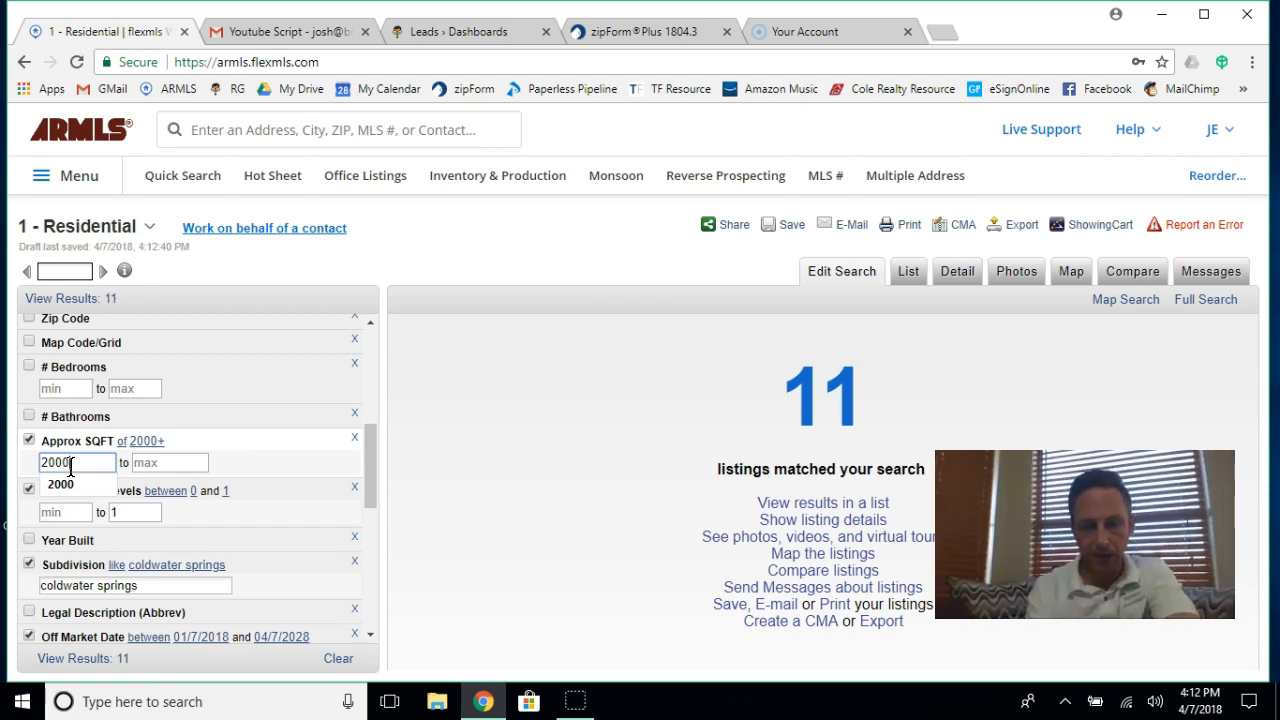
scroll(180, 452, "up", 3)
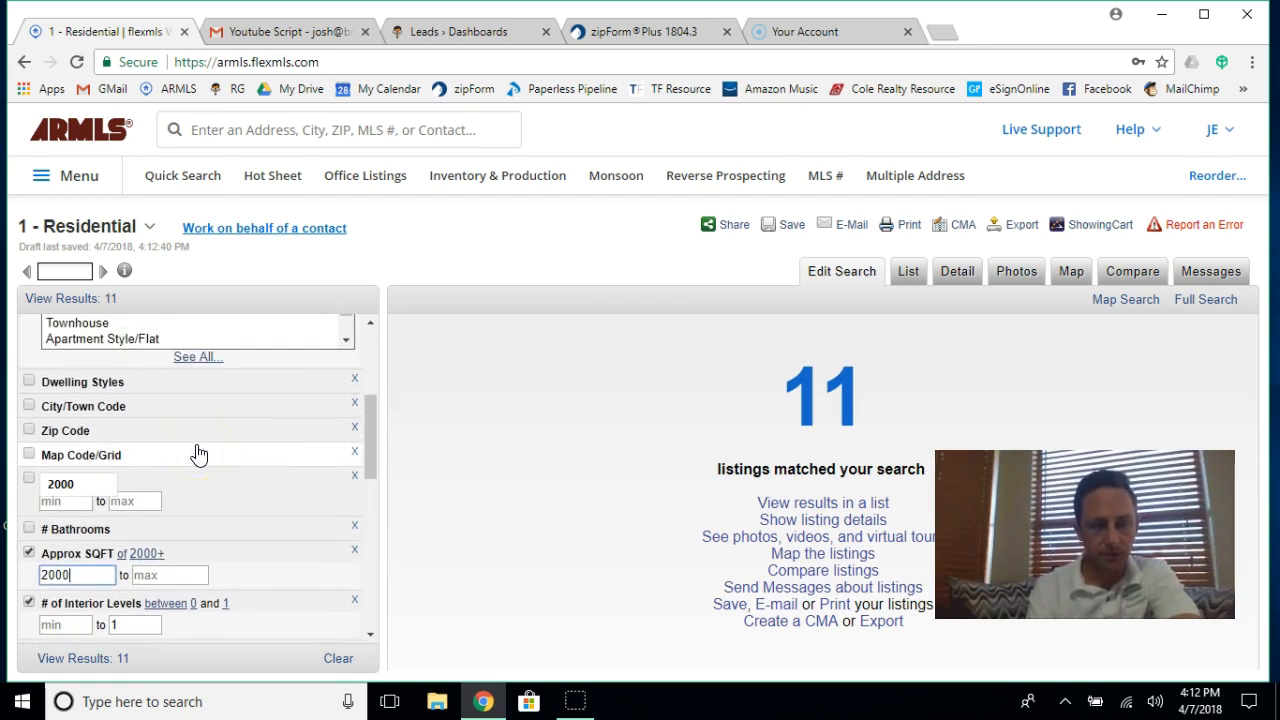
left_click(60, 484)
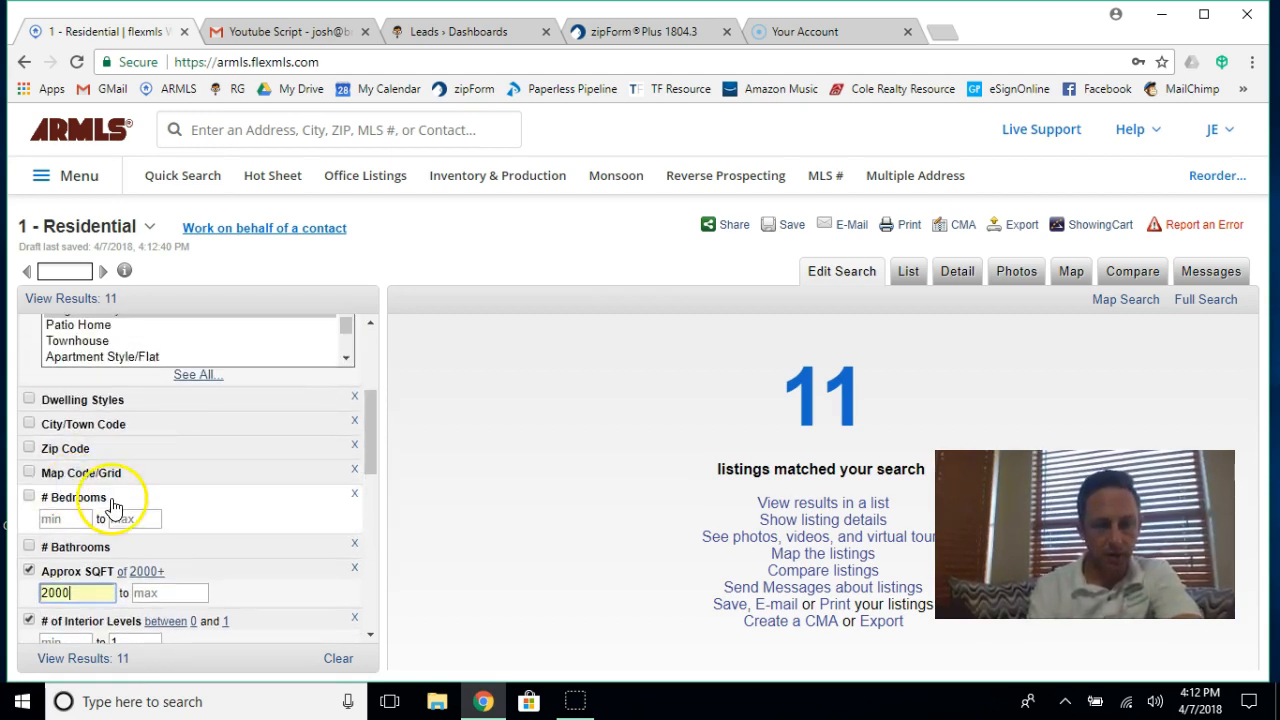
scroll(118, 514, "up", 2)
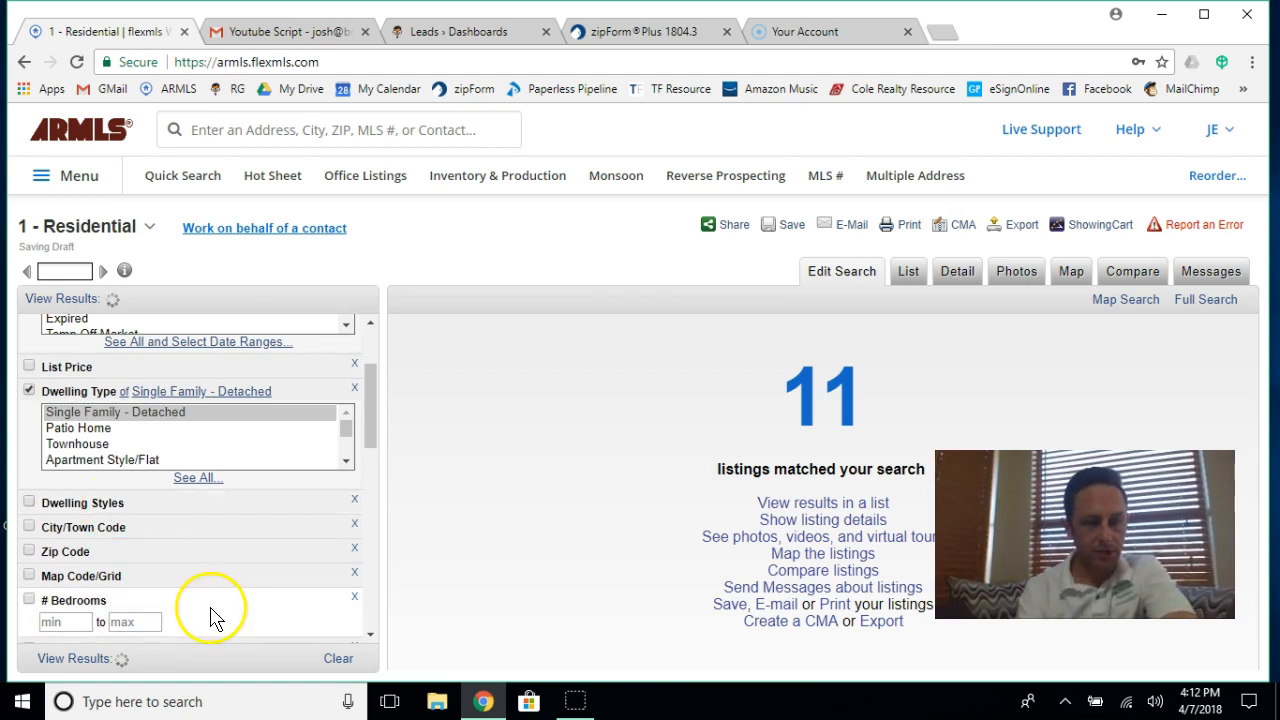
- View the listings that match the residential search criteria
scroll(258, 548, "down", 3)
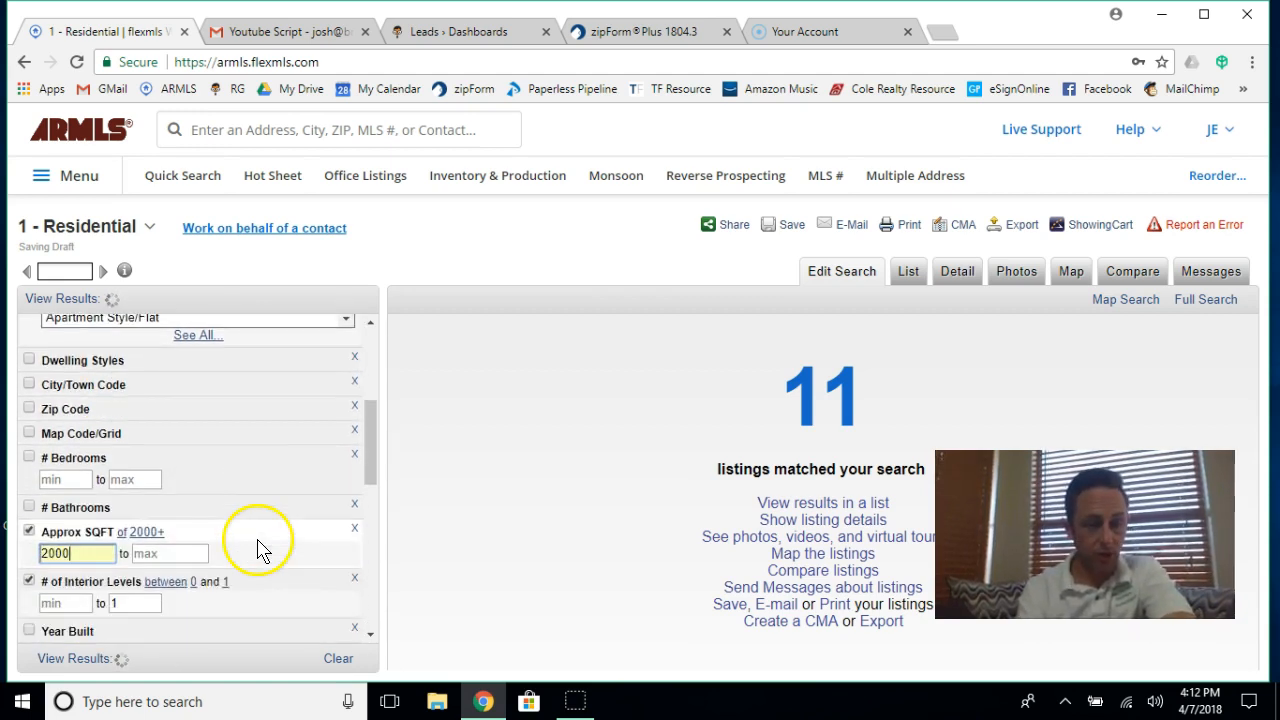
left_click(102, 661)
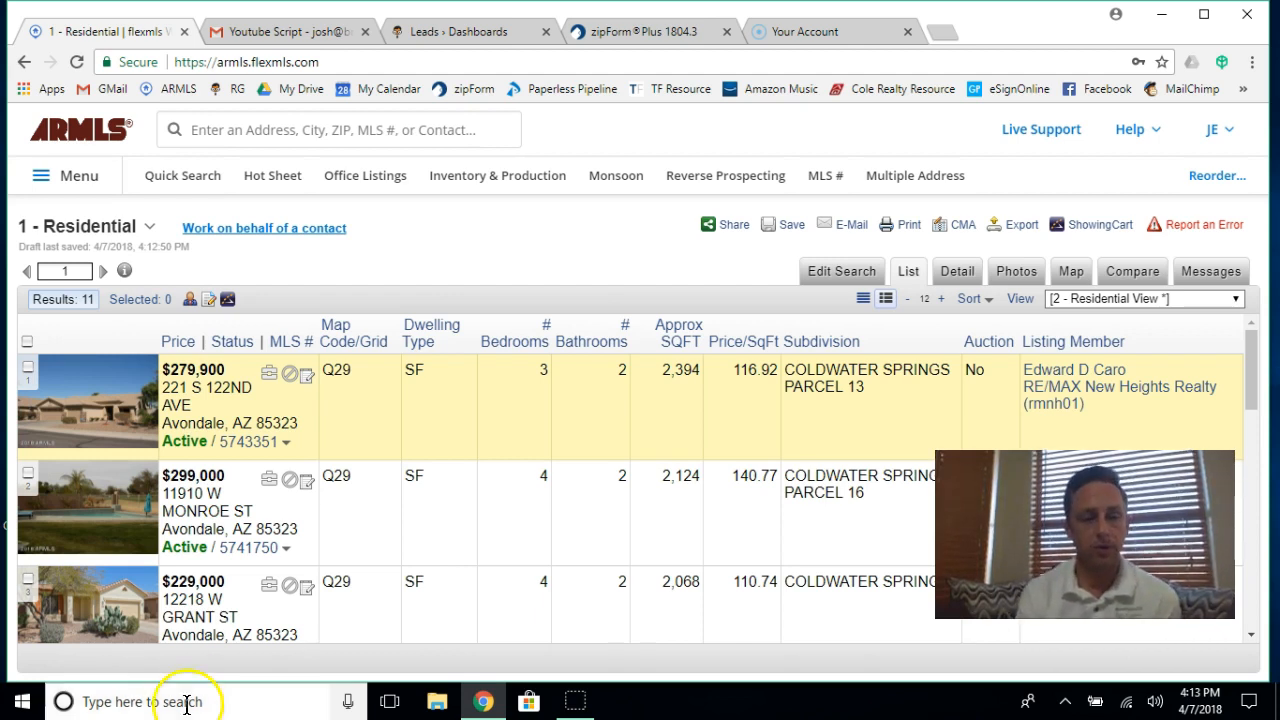
- Review all matching active, pending and closed listings for their prices, sizes, bedrooms and price per square foot
scroll(391, 478, "down", 1)
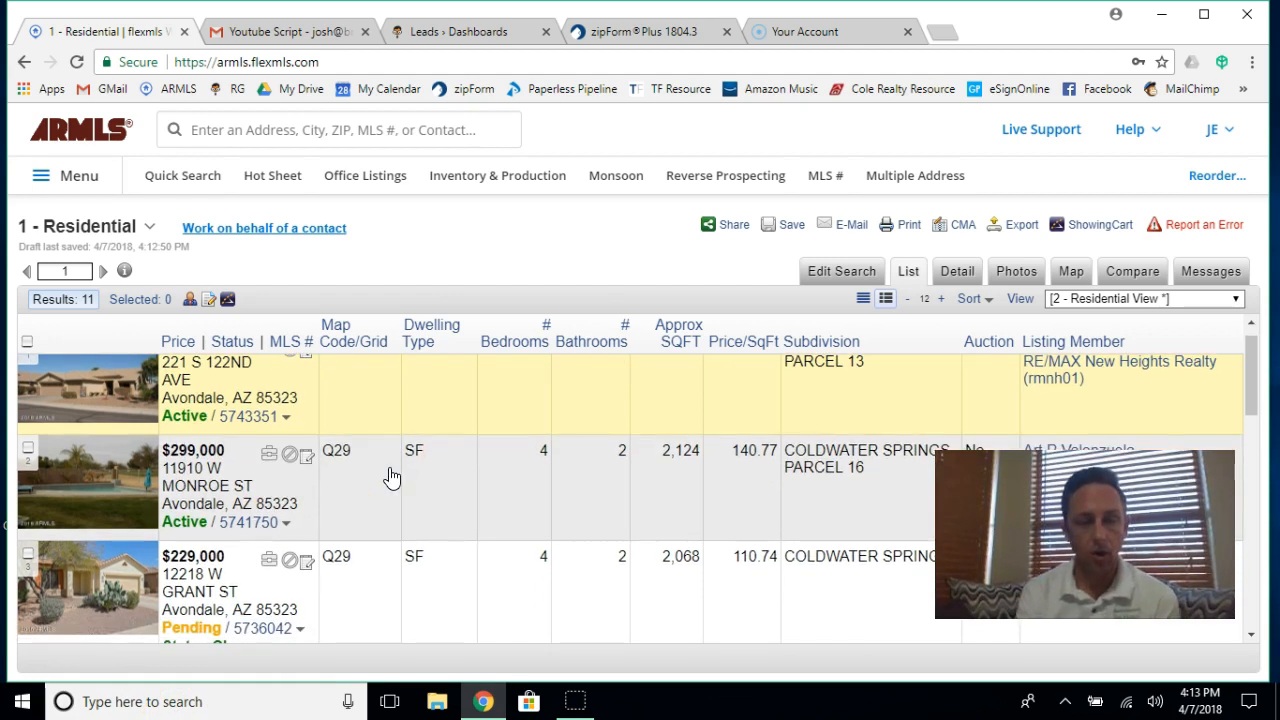
scroll(271, 468, "up", 1)
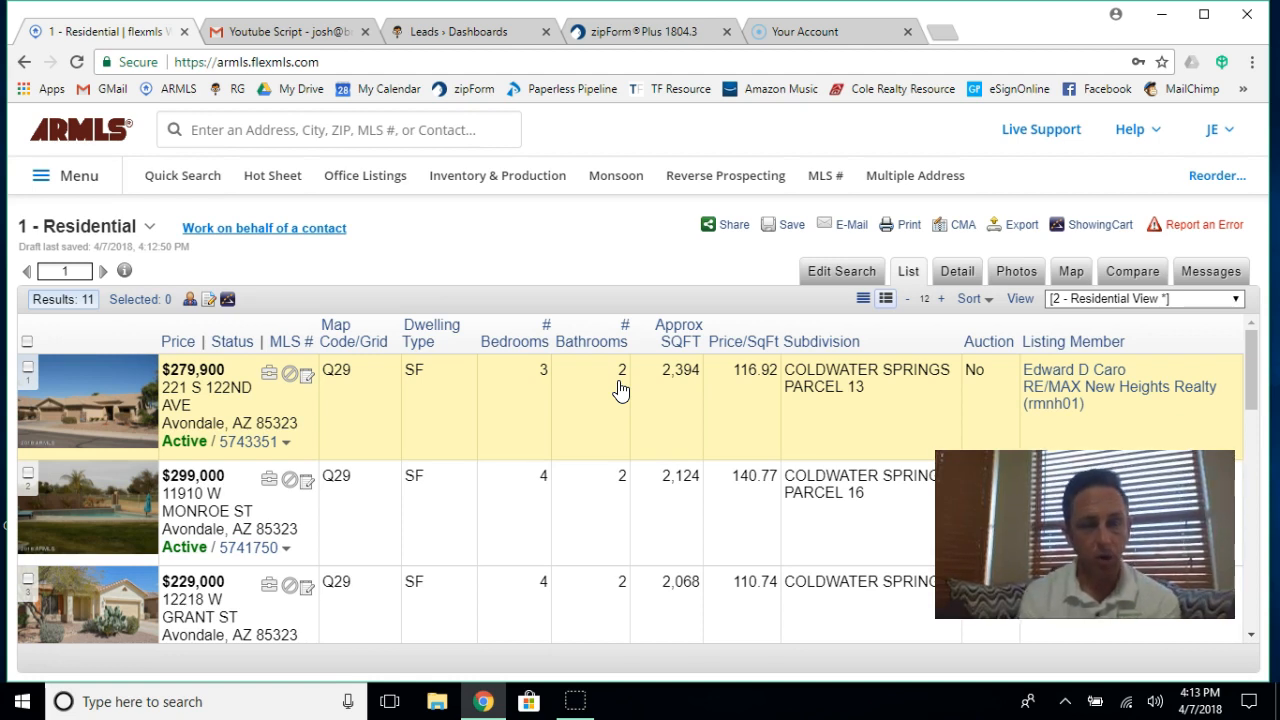
scroll(514, 438, "down", 1)
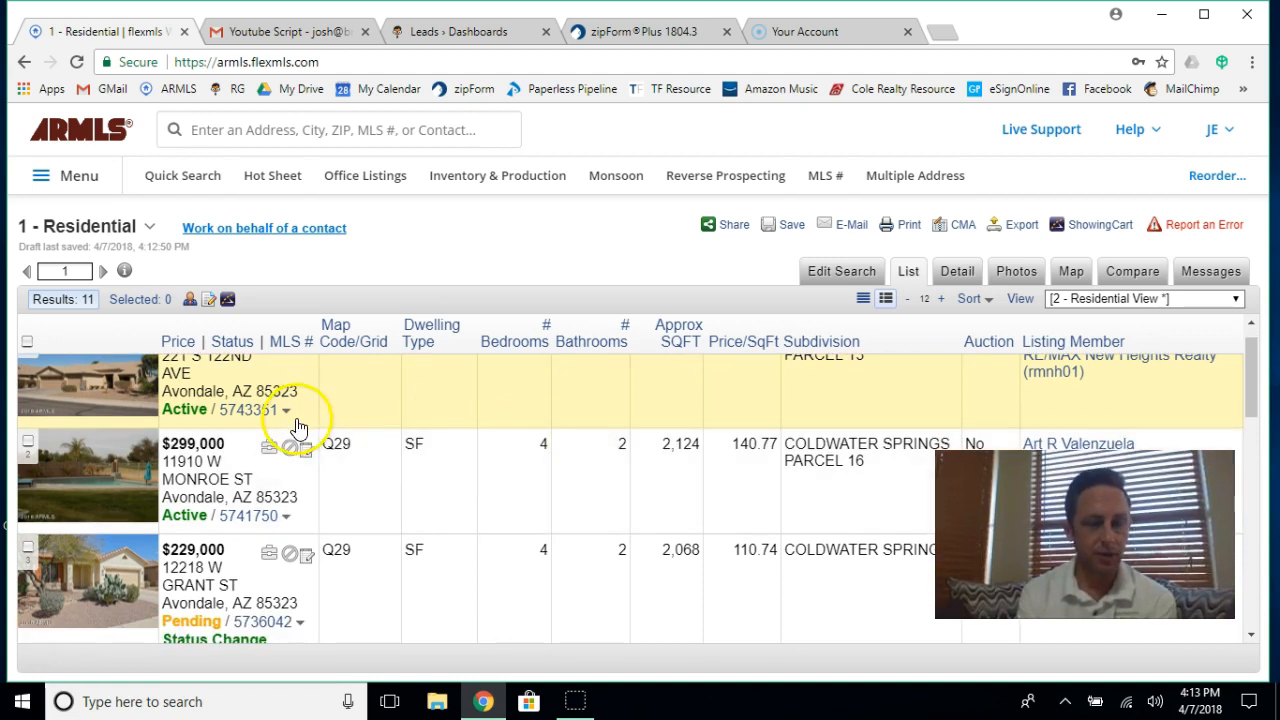
scroll(185, 500, "down", 3)
scroll(185, 500, "down", 3)
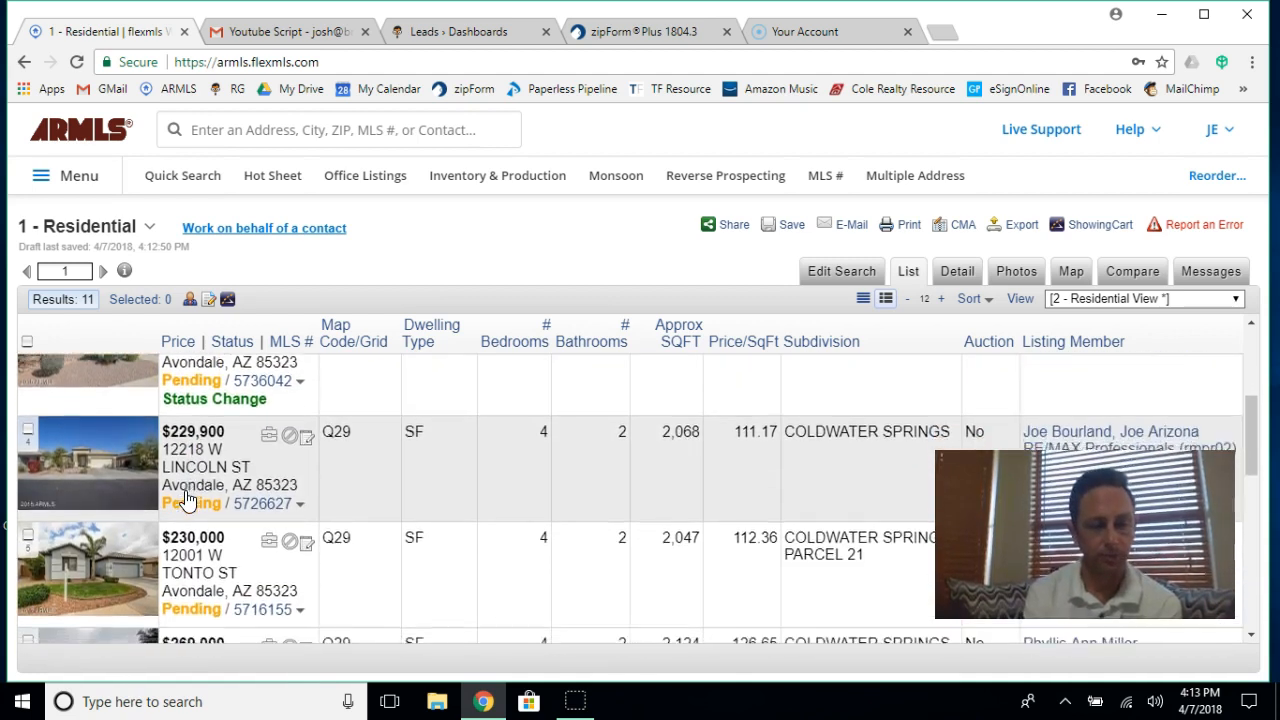
scroll(185, 500, "down", 3)
scroll(185, 500, "down", 2)
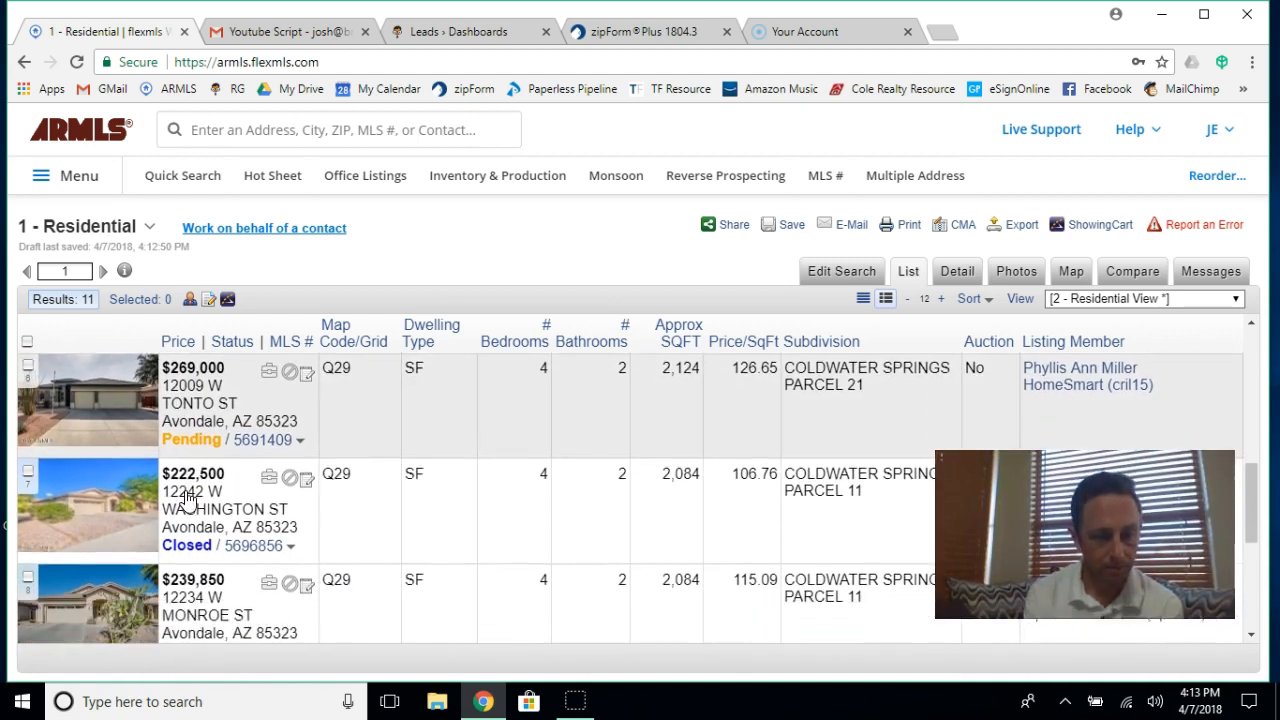
scroll(185, 500, "down", 1)
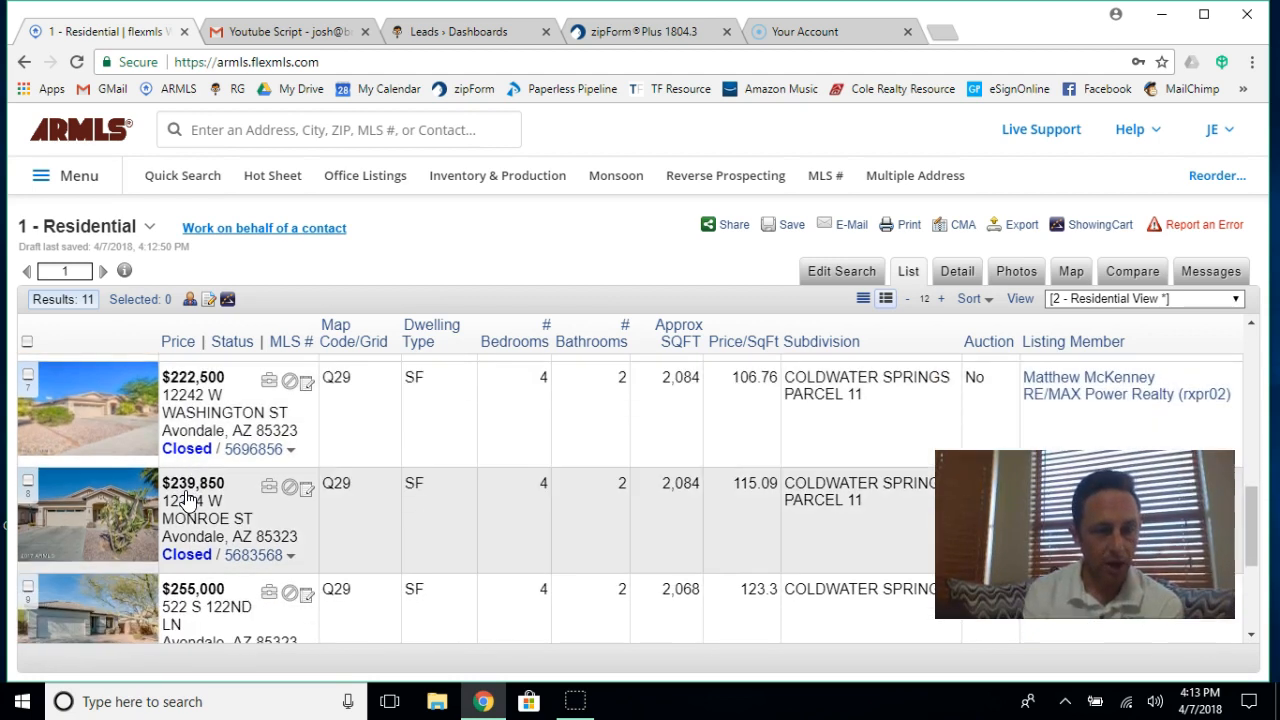
scroll(185, 500, "down", 3)
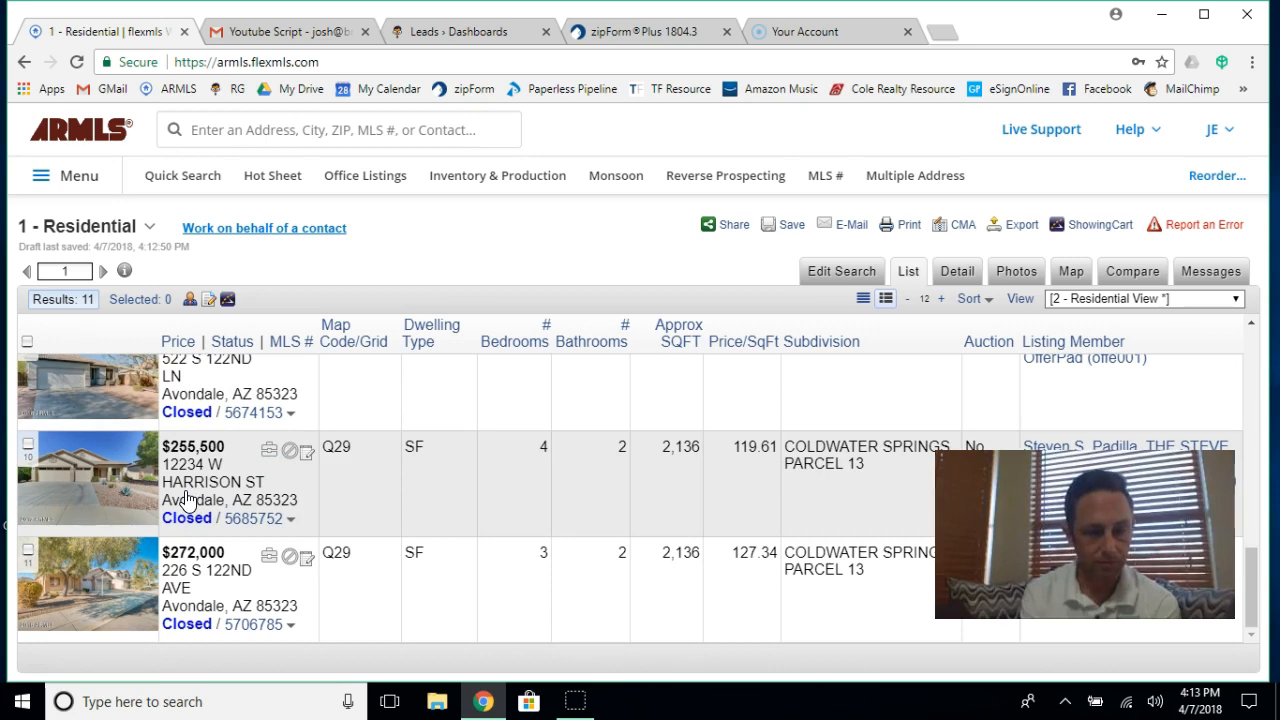
scroll(185, 500, "up", 3)
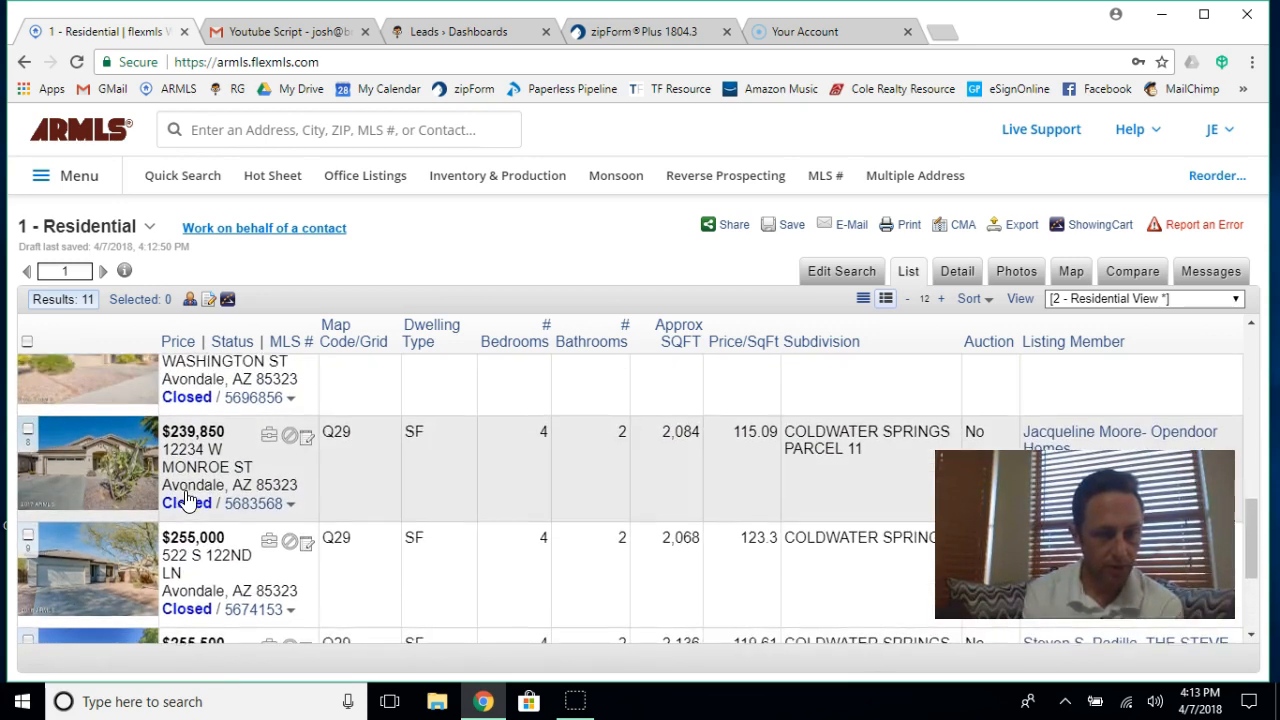
scroll(185, 500, "down", 2)
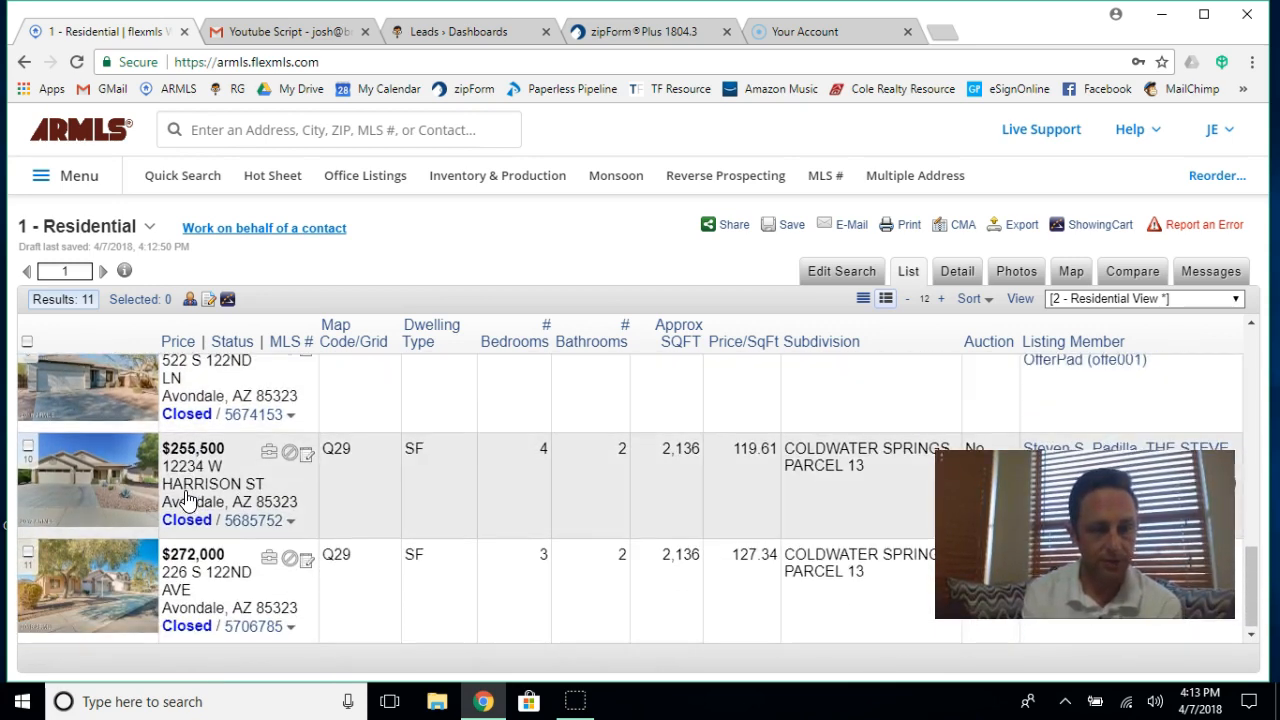
scroll(185, 500, "up", 5)
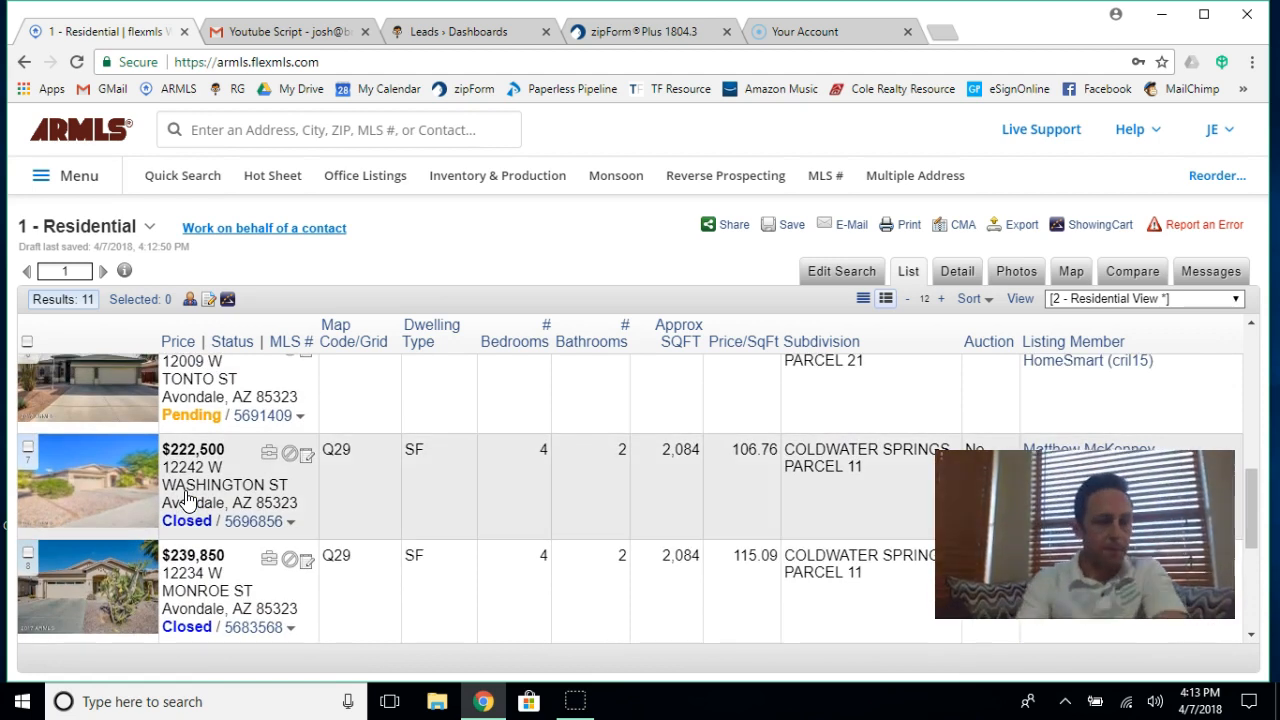
left_click(247, 487)
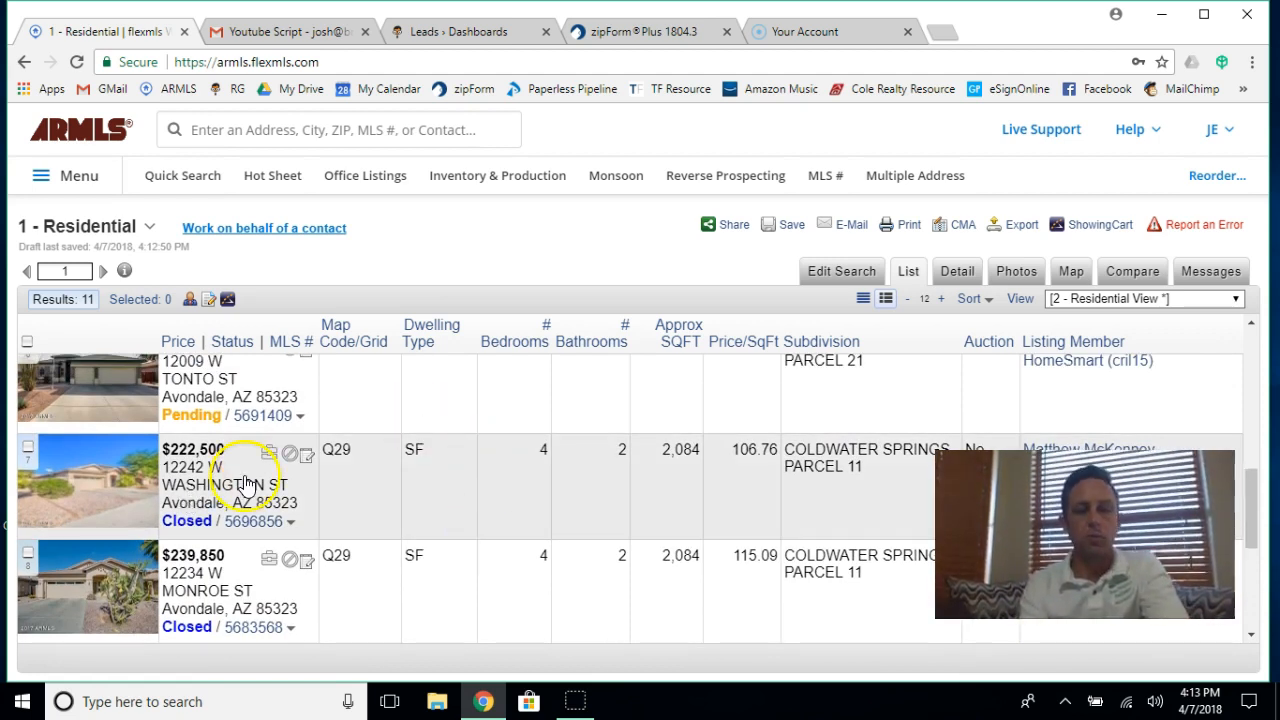
- Select every listing in the results and generate the one-click Statistical Buyer's CMA
left_click(27, 342)
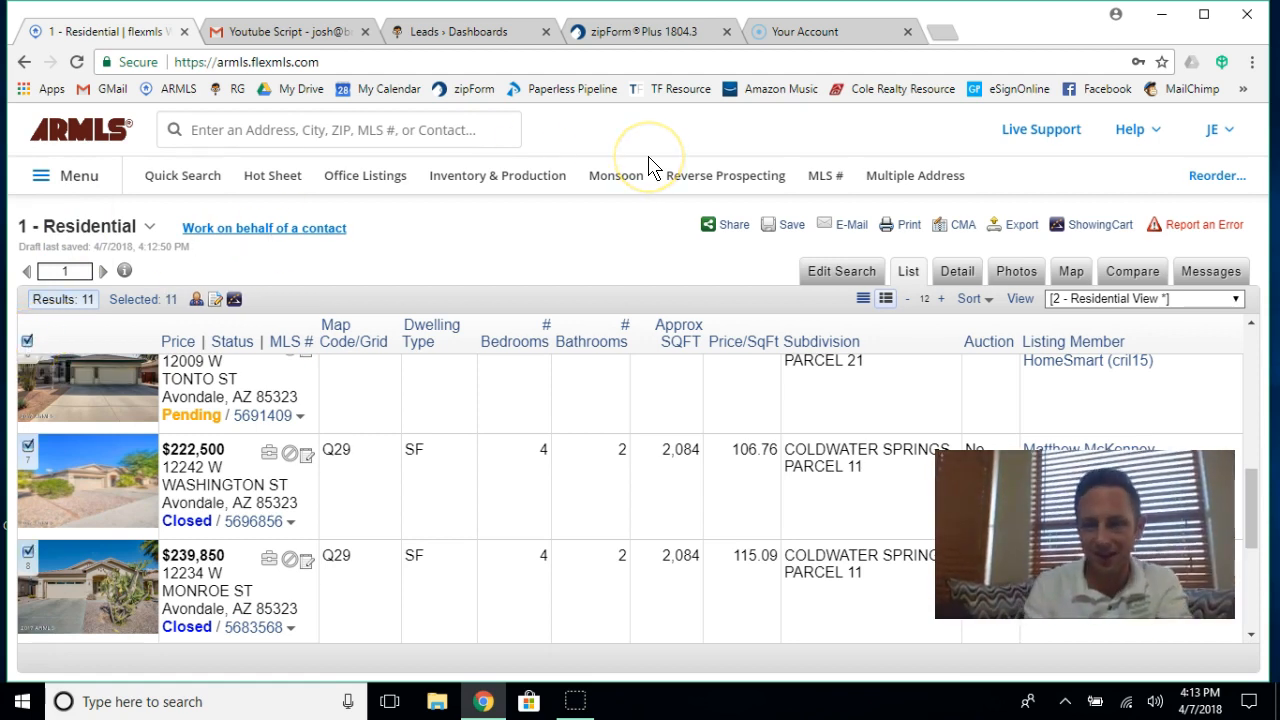
left_click(960, 225)
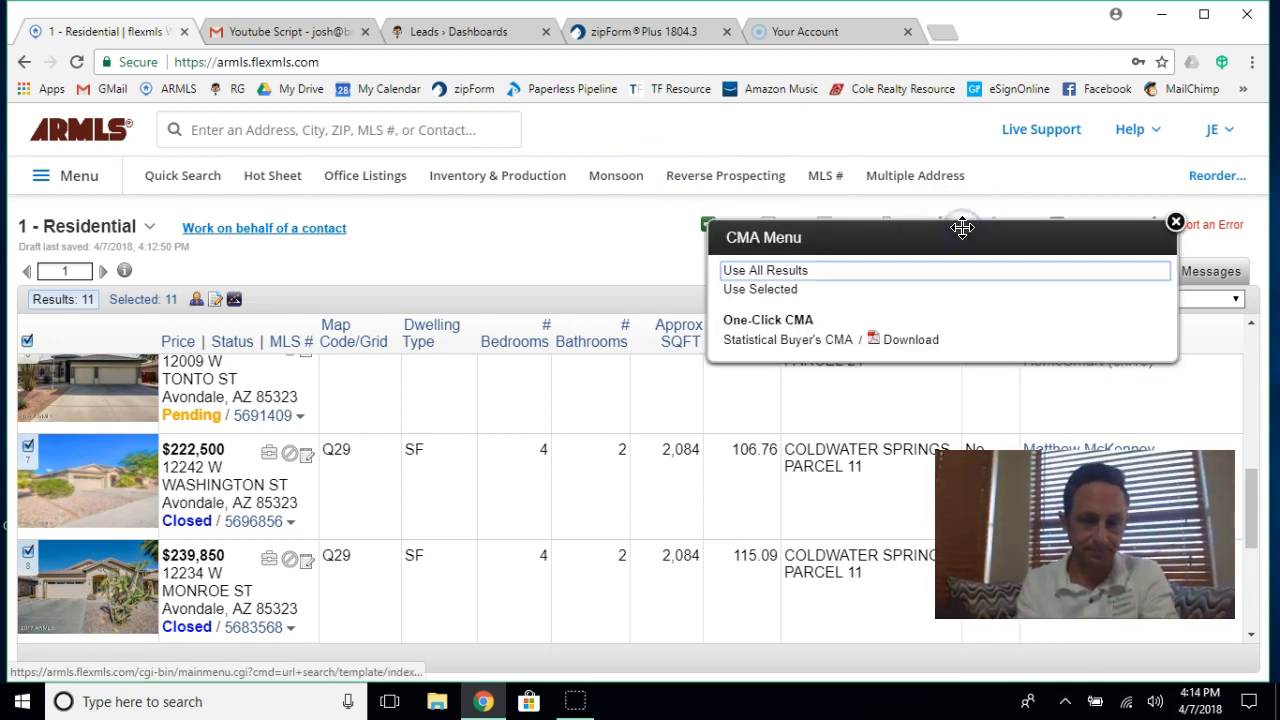
left_click(822, 342)
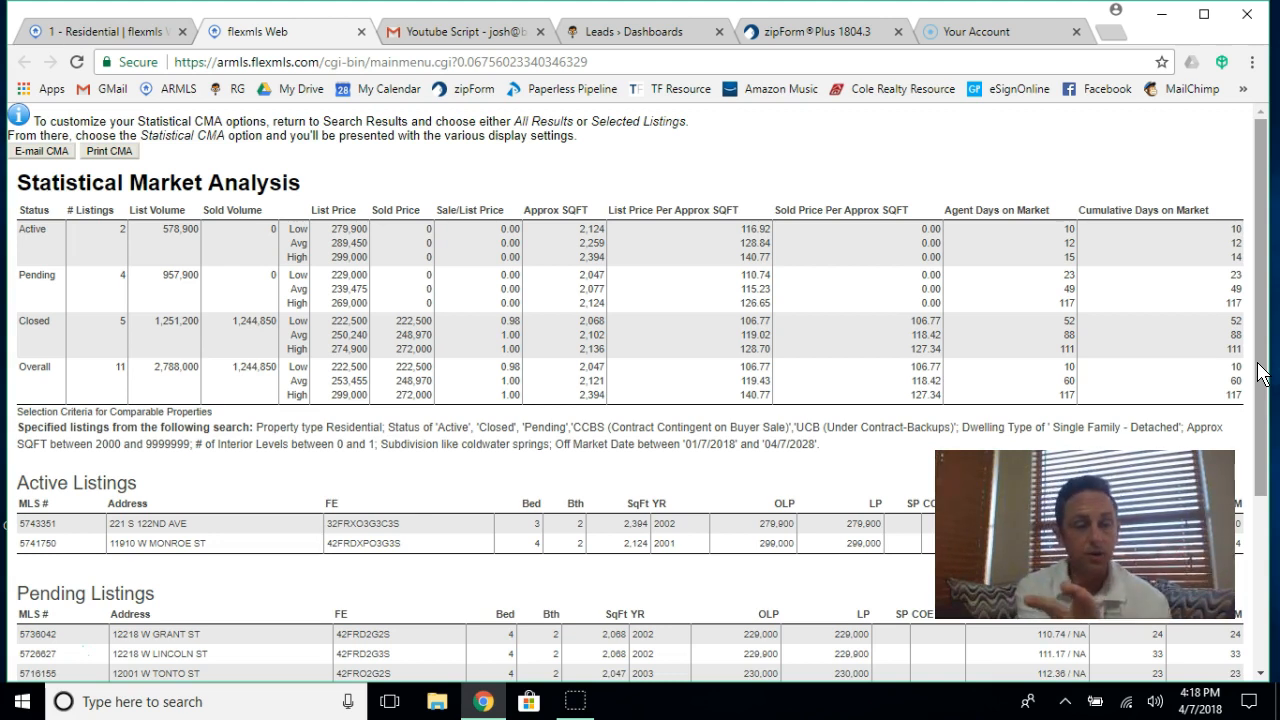
- Examine the Statistical Market Analysis summary and its tables of active, pending and closed listings
scroll(1262, 373, "down", 2)
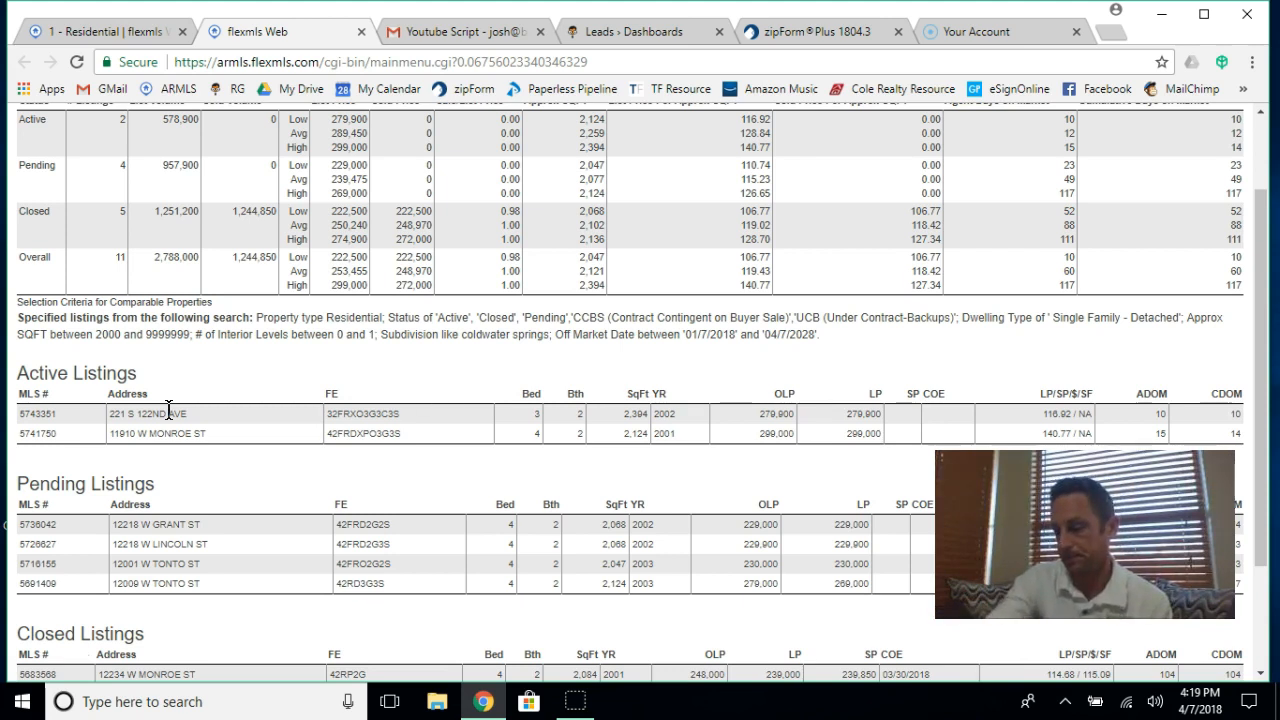
scroll(168, 410, "up", 1)
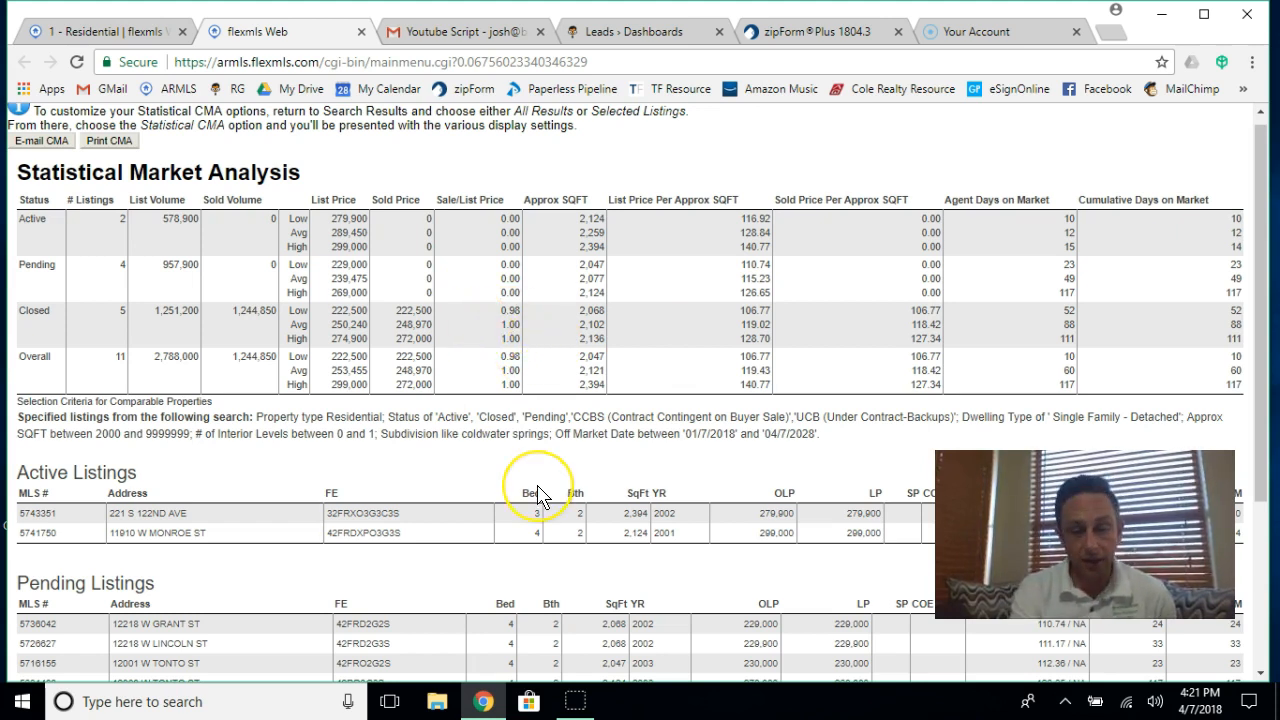
scroll(531, 491, "down", 4)
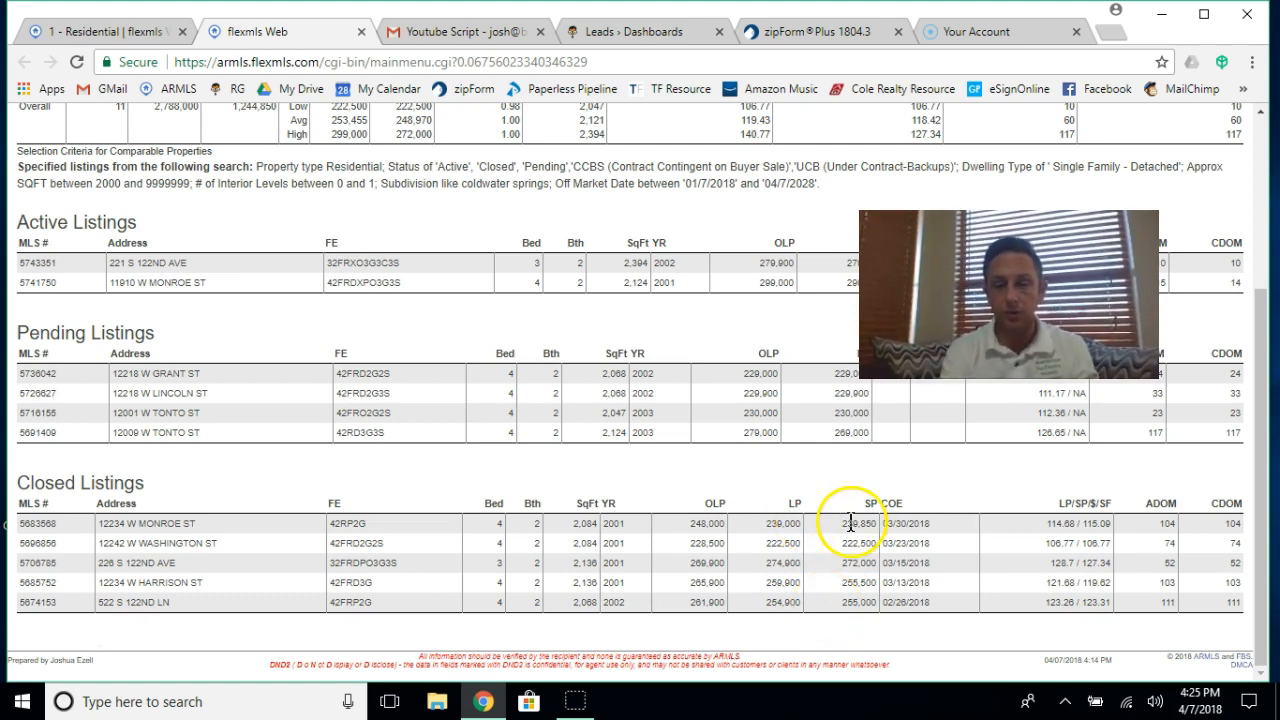
- Return to the search results, open the closed $239,850 listing and examine its pricing, sale terms and seller concessions
left_click(95, 30)
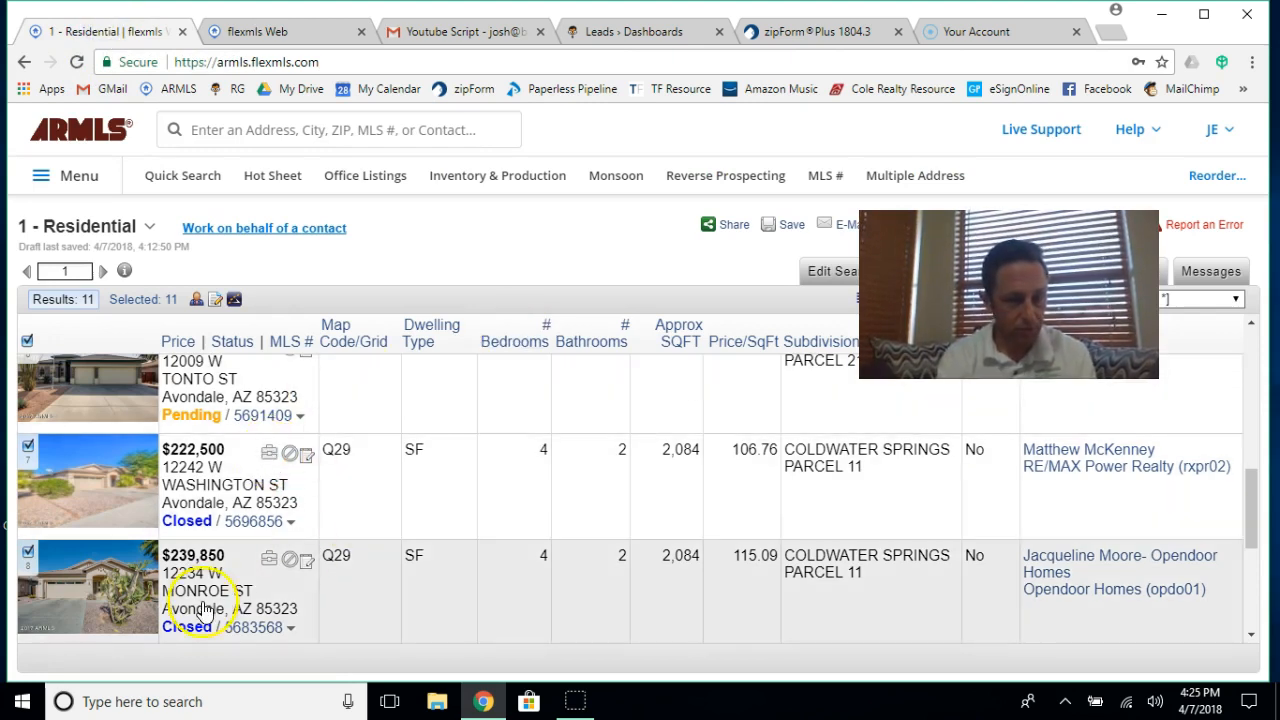
left_click(240, 628)
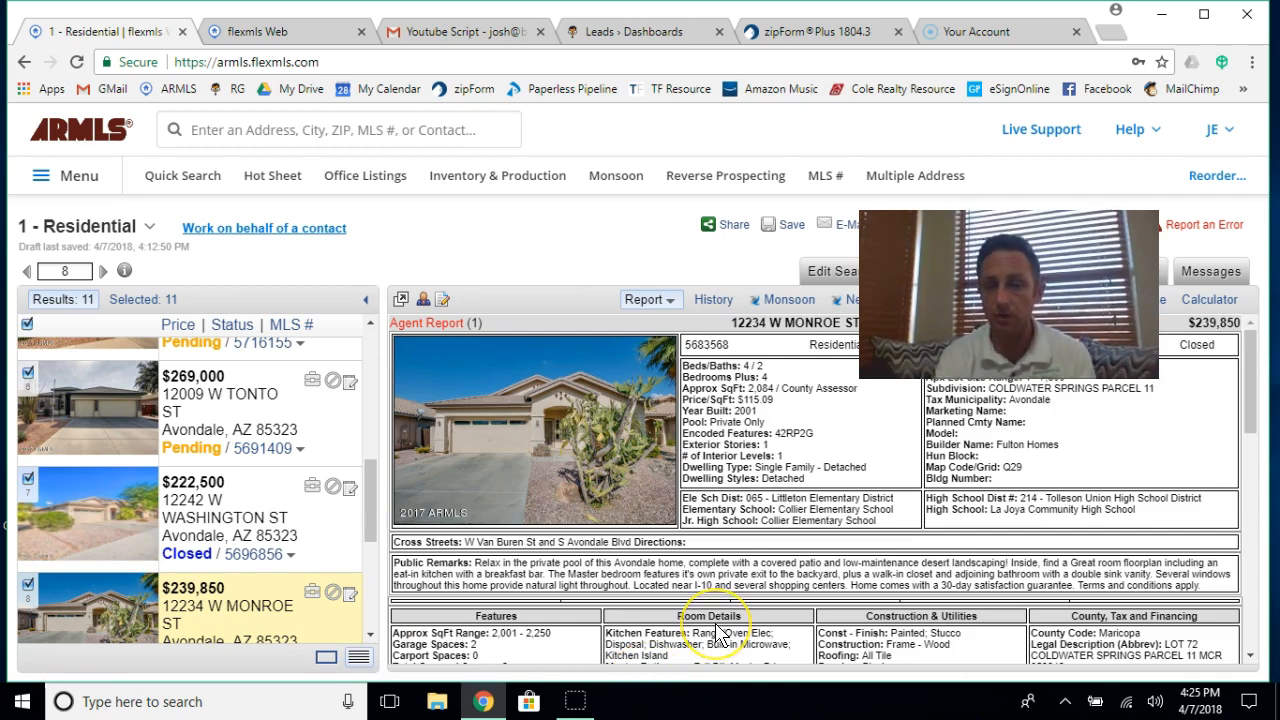
scroll(715, 632, "down", 2)
scroll(715, 632, "down", 8)
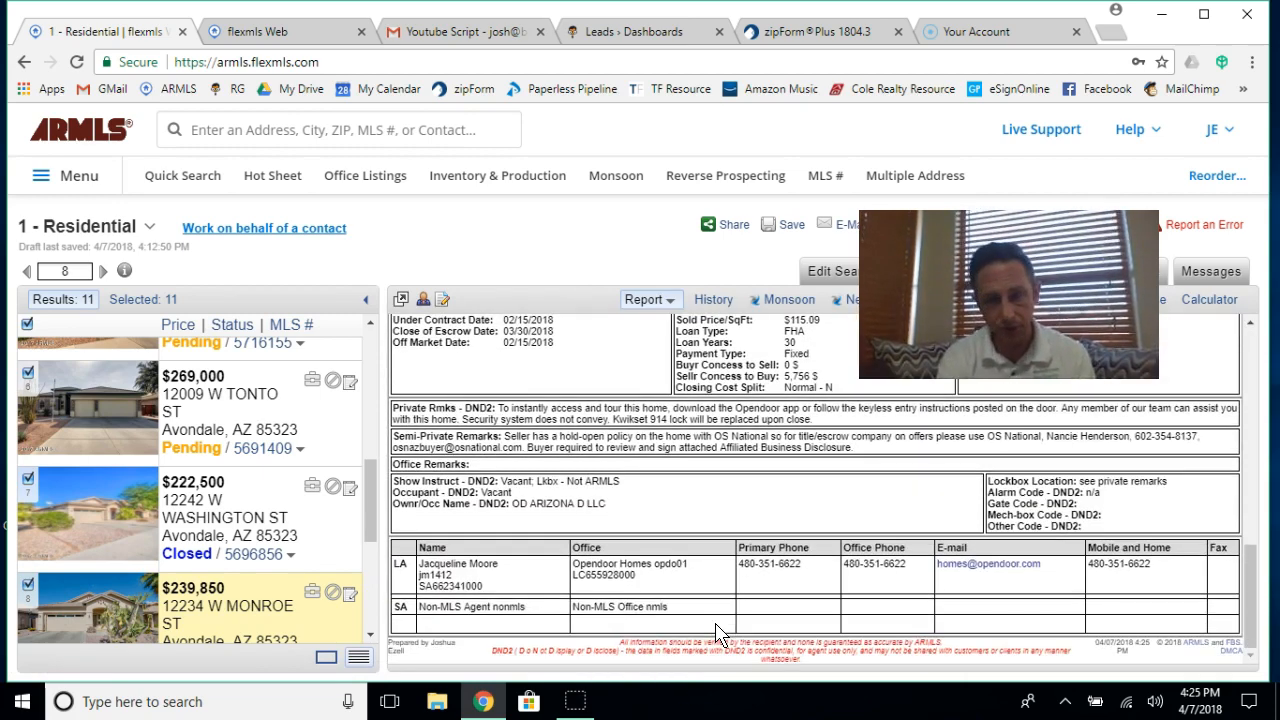
scroll(715, 632, "up", 2)
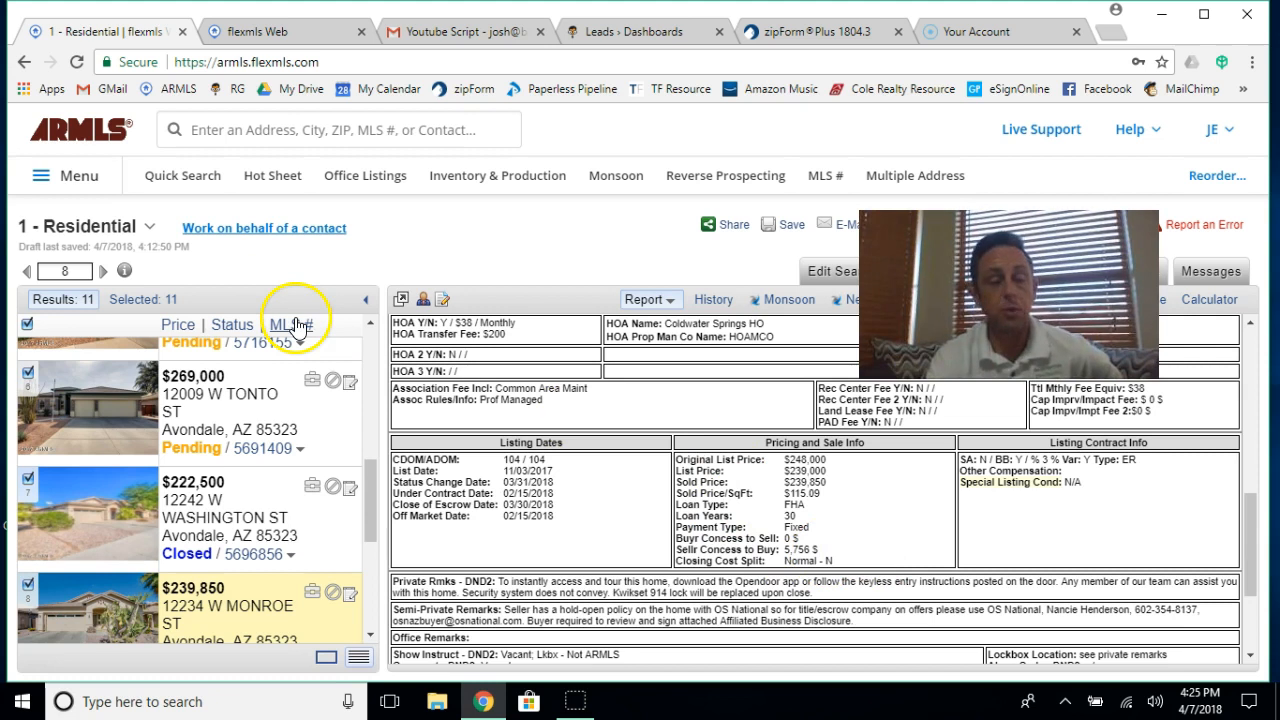
- Recheck the closed sales in the CMA report, and examine the $222,500 listing's dates, sale terms and seller concessions
left_click(280, 32)
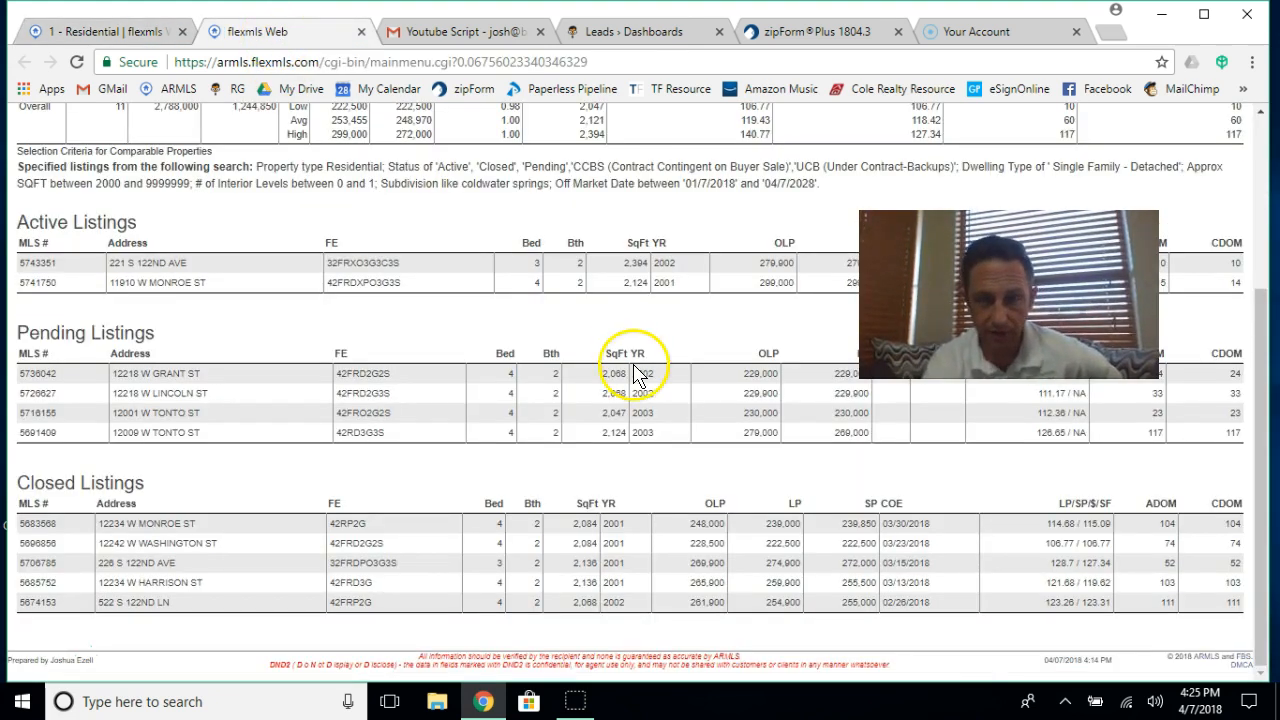
left_click(85, 32)
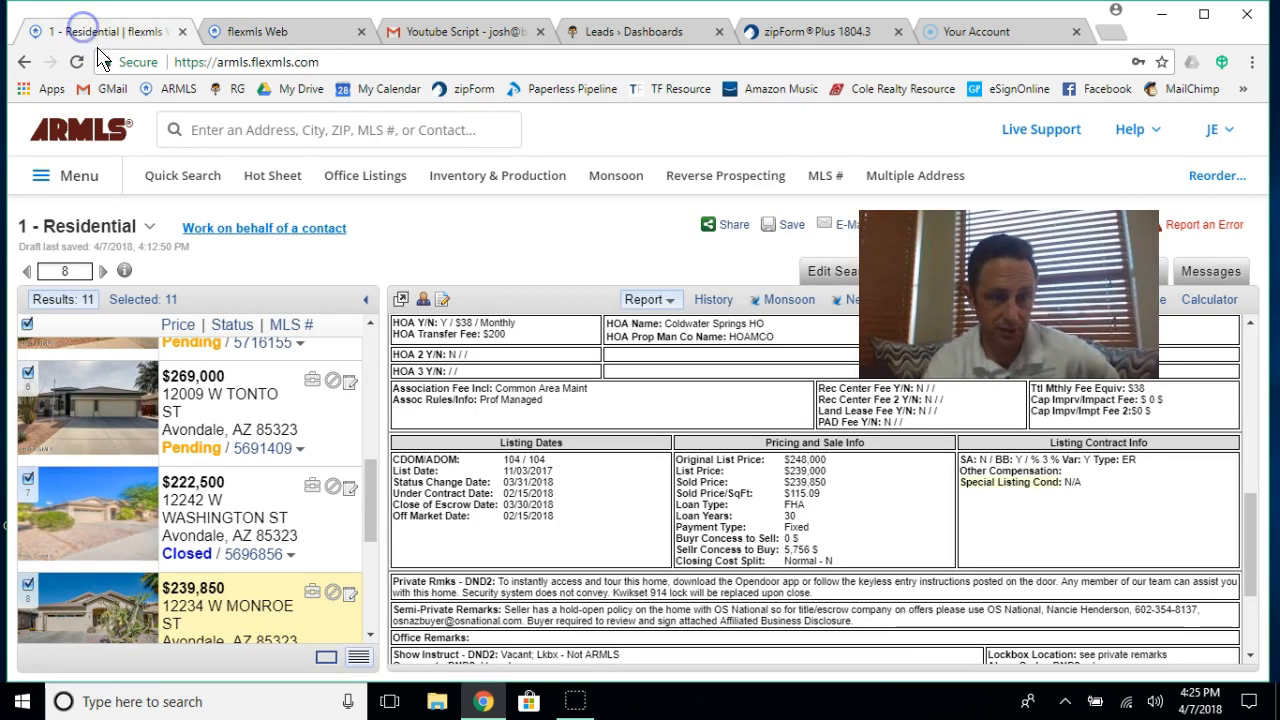
scroll(310, 520, "down", 1)
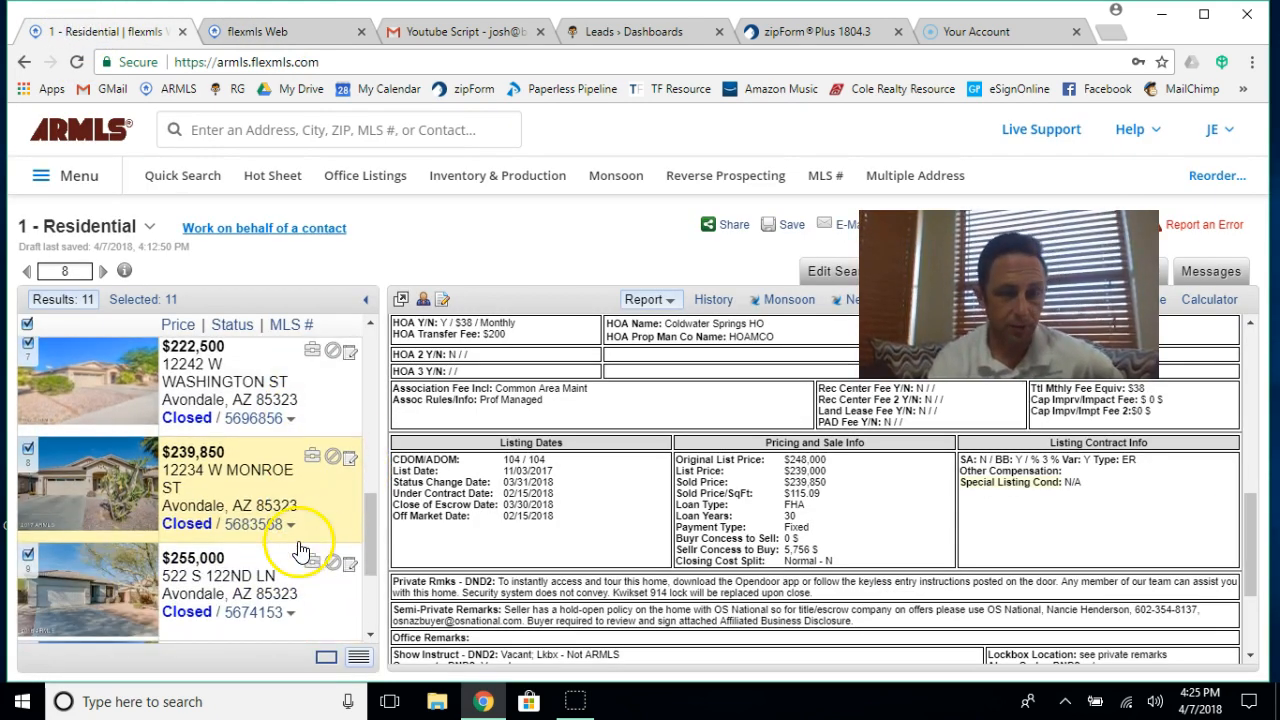
left_click(260, 418)
scroll(730, 540, "down", 10)
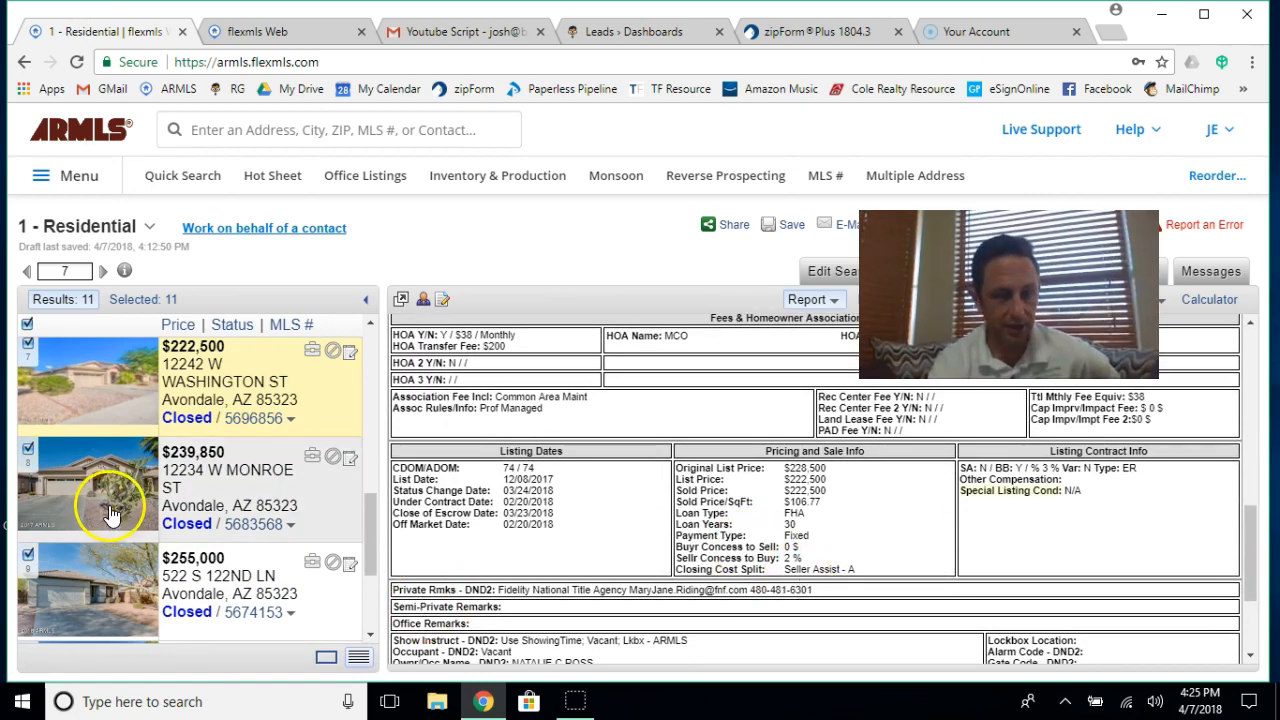
- Open the closed $255,000 listing and examine its listing dates, sale terms, concessions and private remarks
scroll(245, 545, "down", 1)
left_click(255, 543)
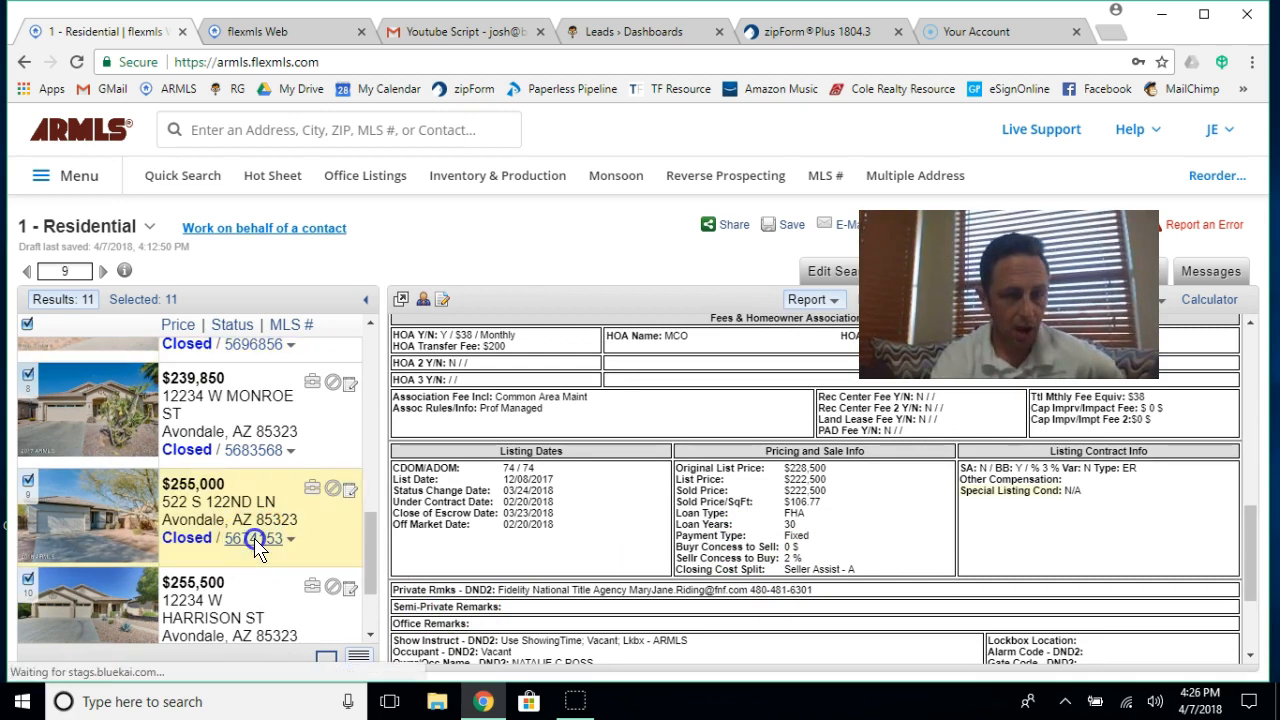
scroll(860, 572, "down", 15)
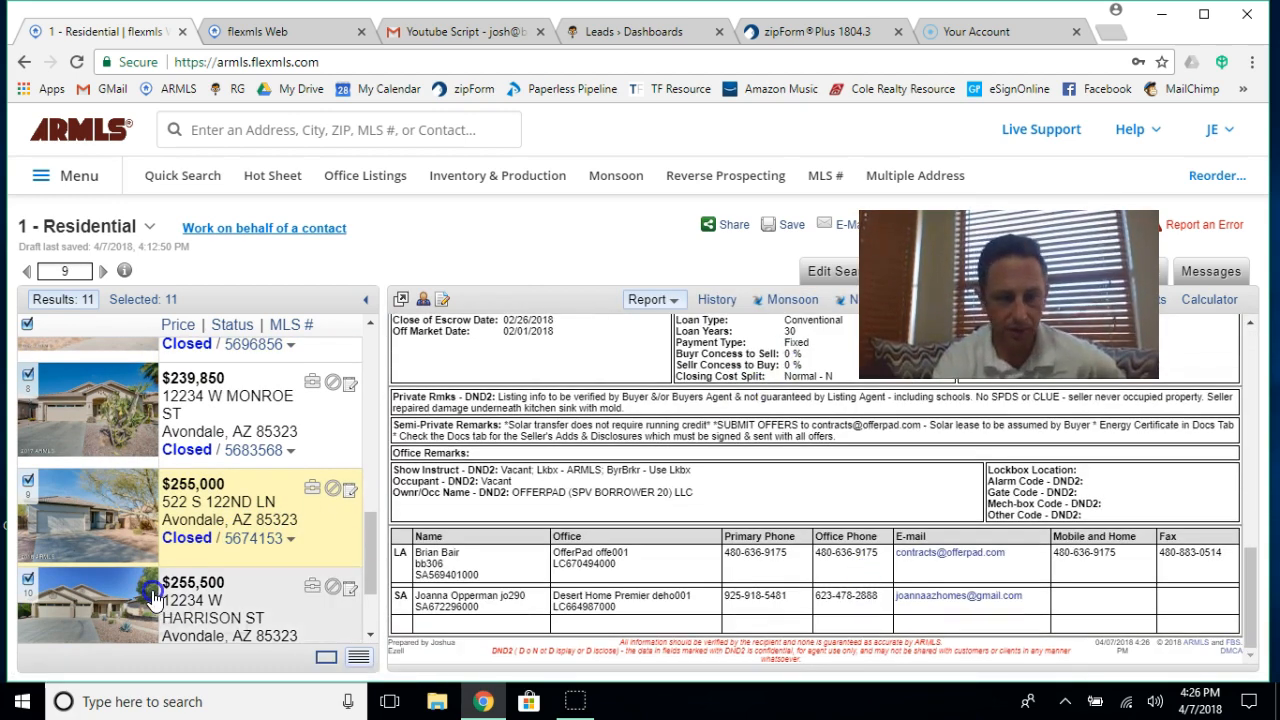
scroll(795, 495, "up", 2)
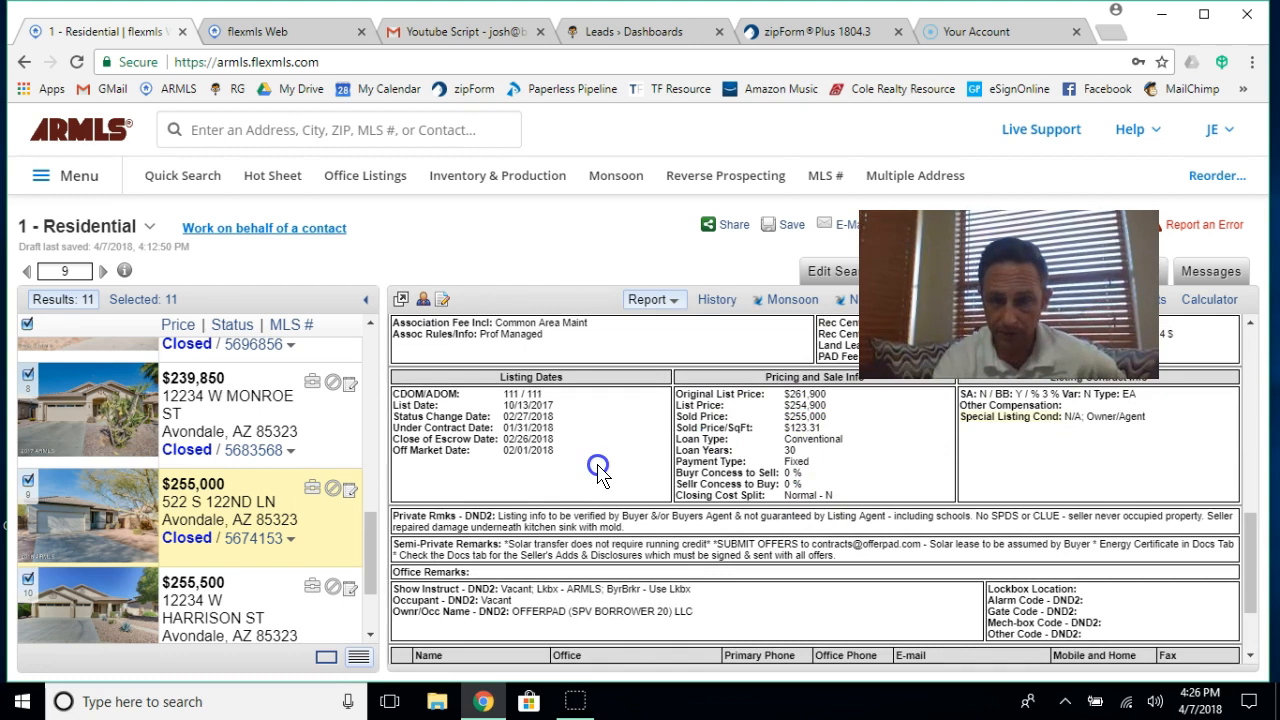
scroll(597, 470, "down", 1)
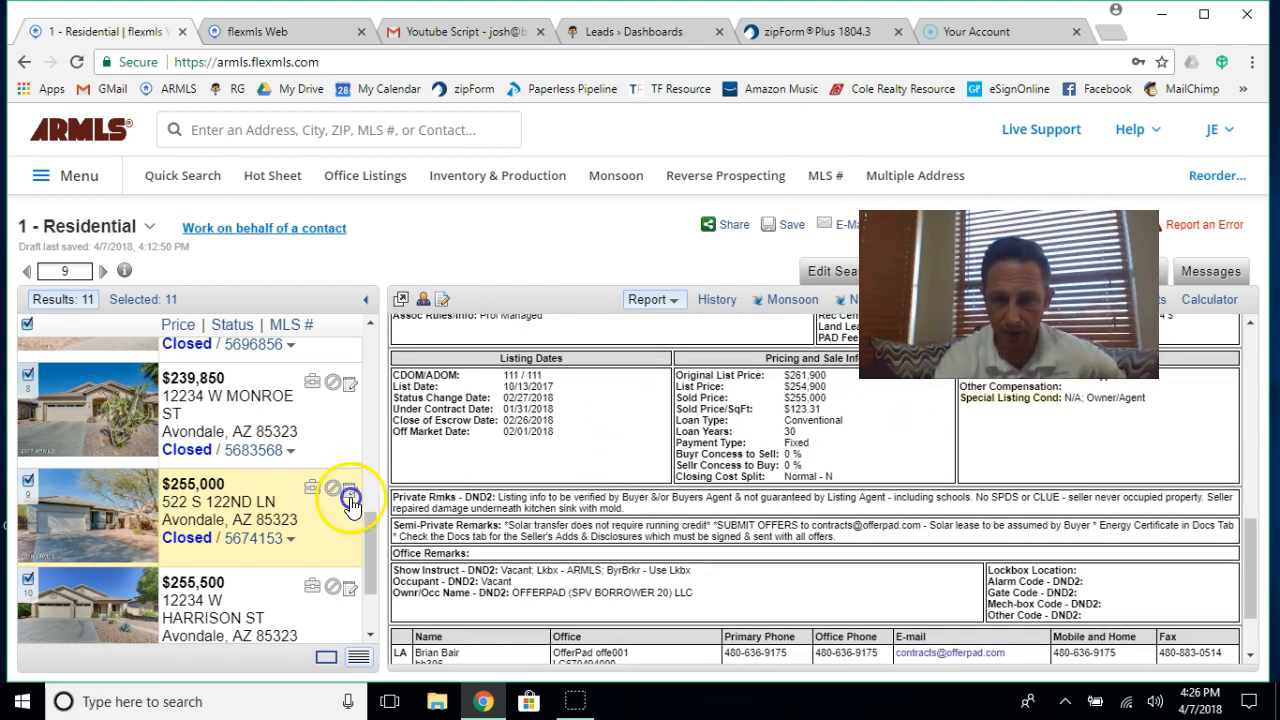
- Open the closed $255,500 listing and examine its listing dates, loan type and buyer and seller concessions
left_click(214, 625)
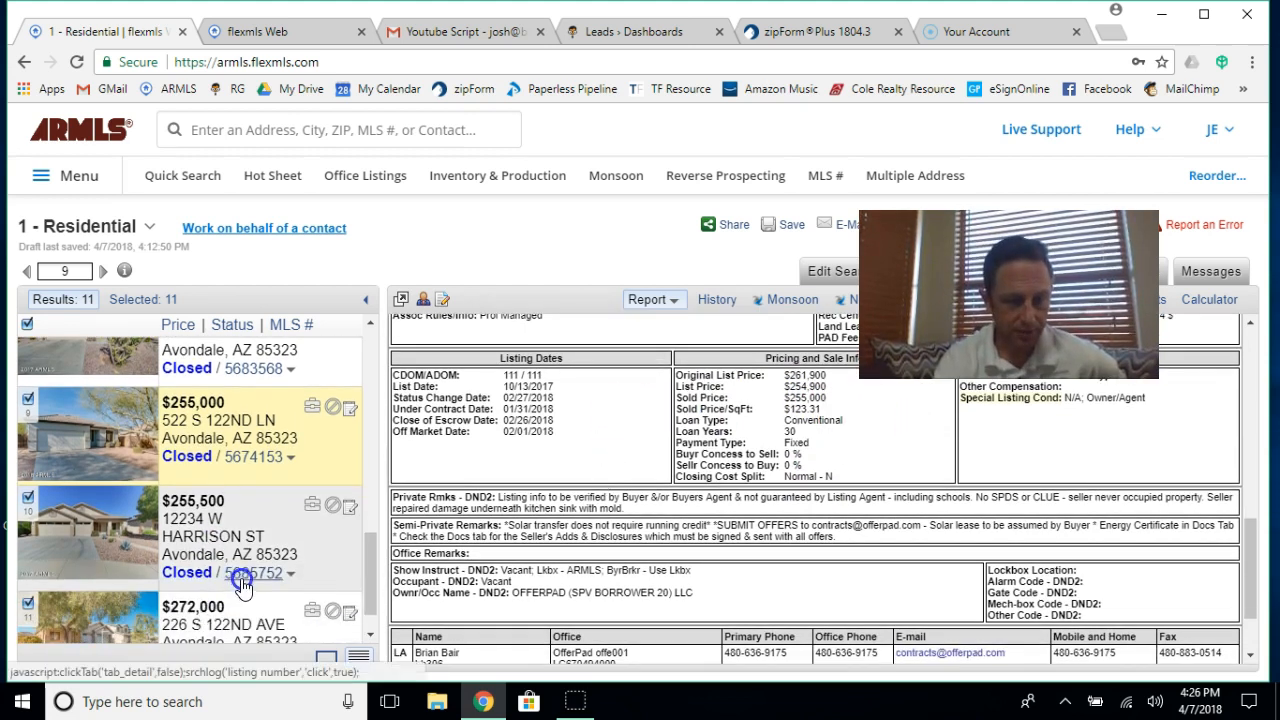
scroll(677, 515, "down", 5)
scroll(677, 515, "down", 5)
scroll(674, 504, "up", 2)
left_click(883, 559)
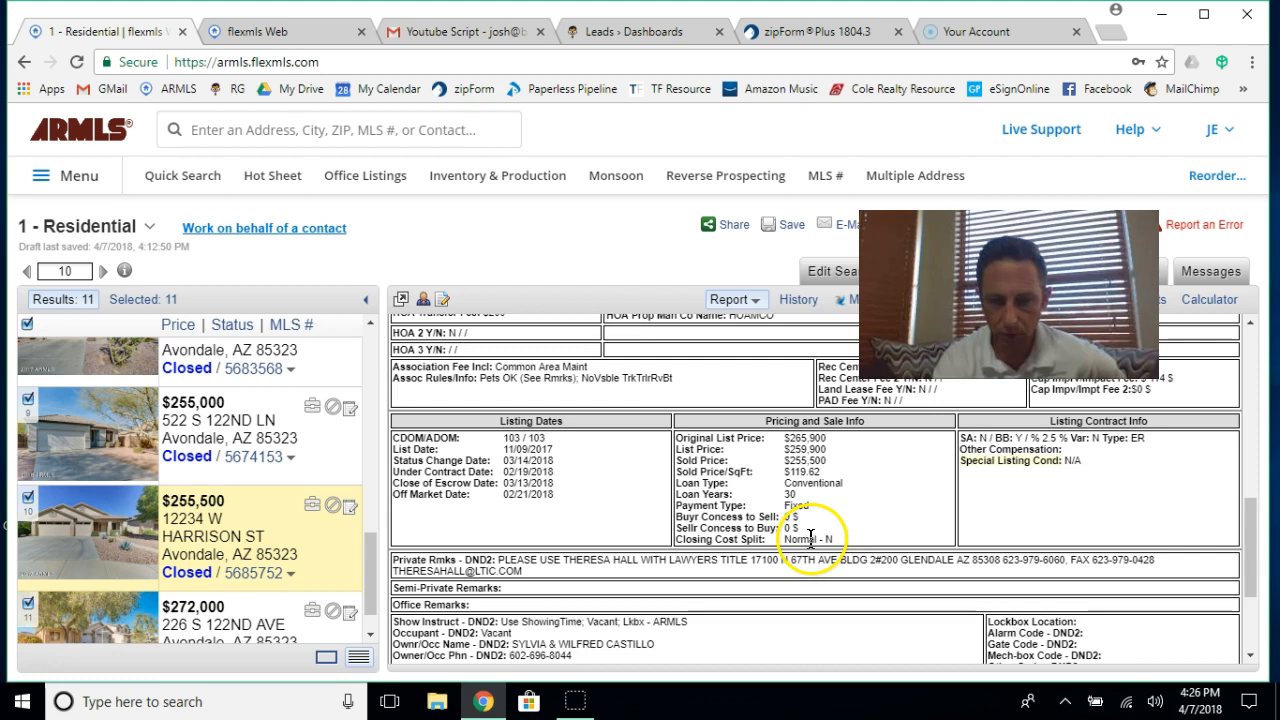
- Open the closed $272,000 listing and examine its listing dates, loan type and seller concessions
scroll(185, 565, "down", 1)
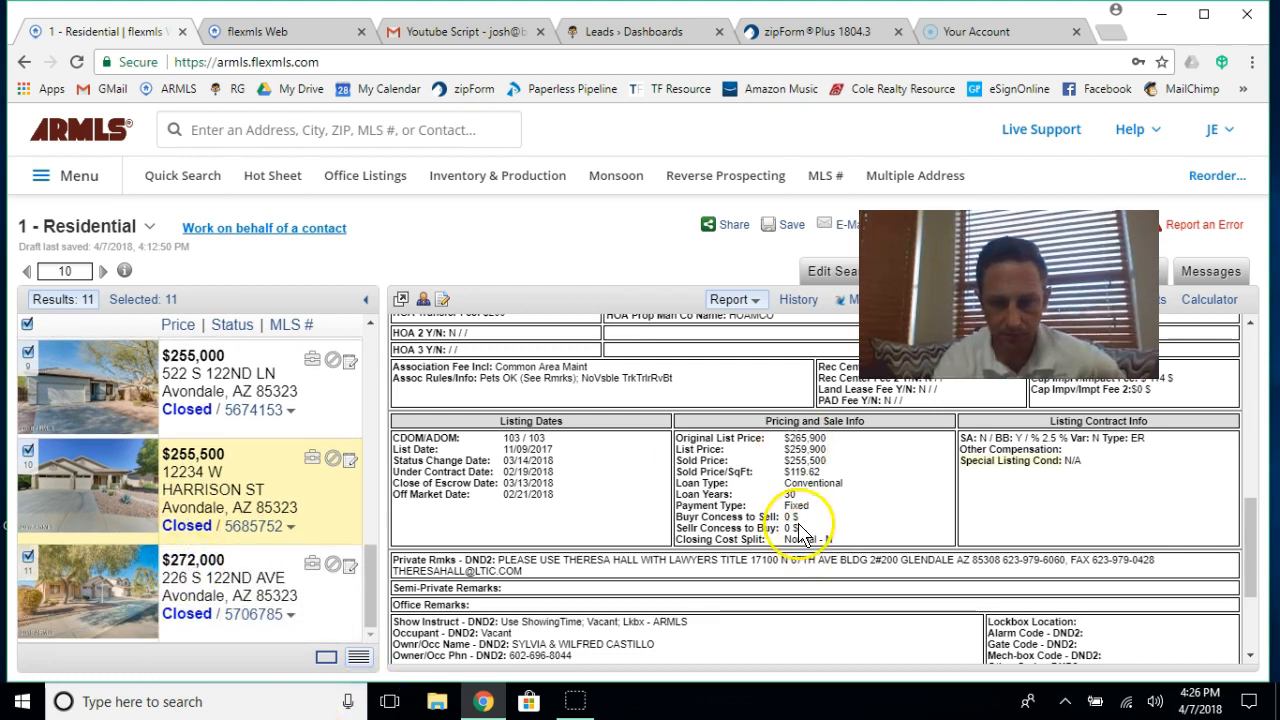
left_click(245, 615)
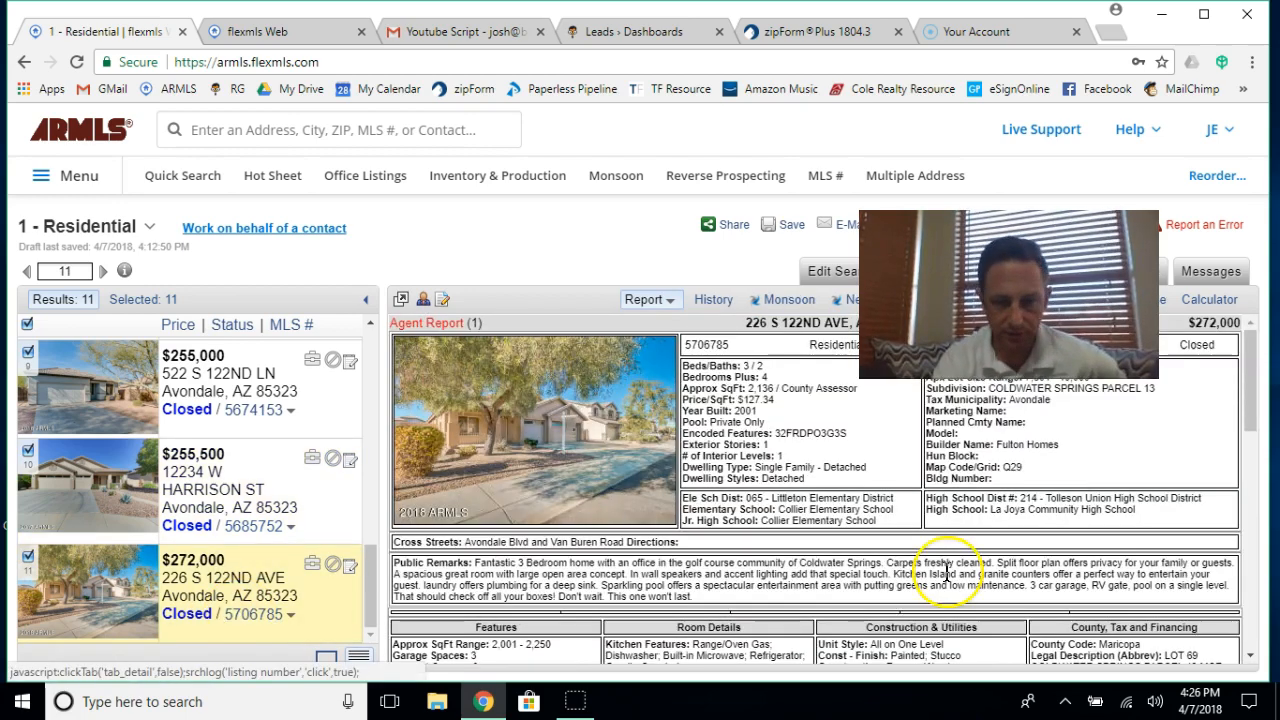
scroll(943, 566, "down", 10)
scroll(946, 571, "up", 3)
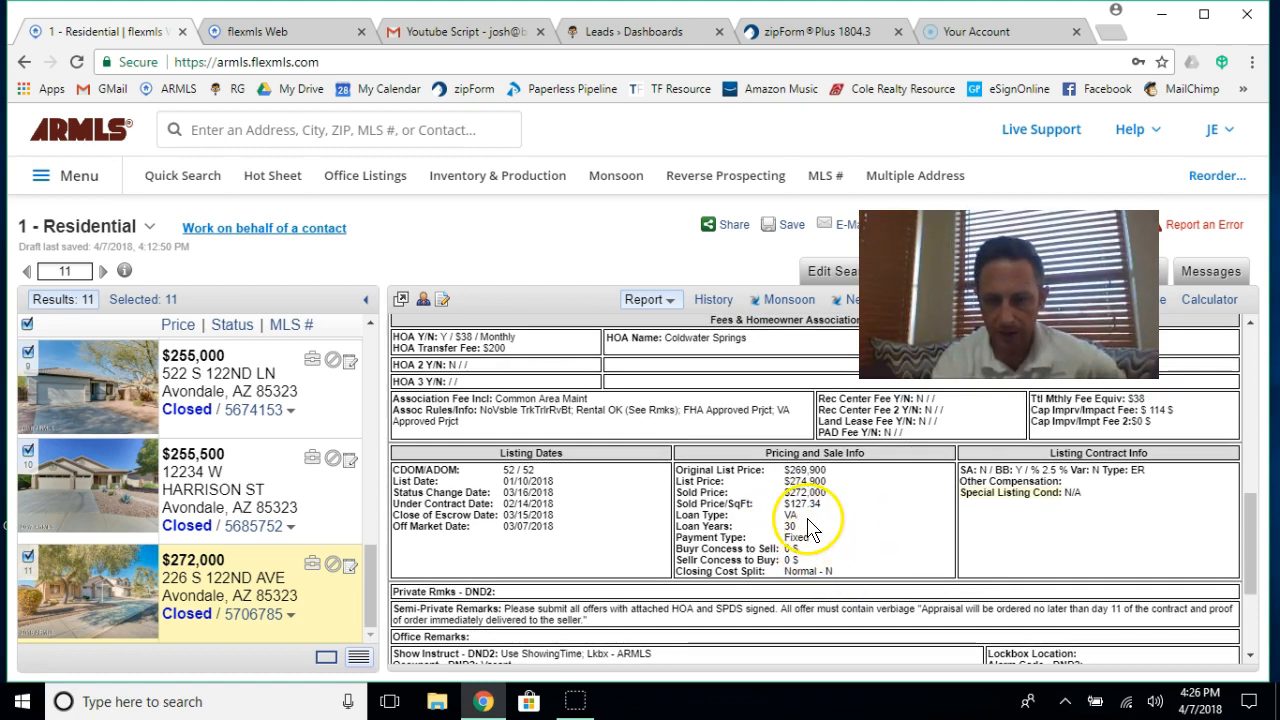
- Recheck the sale terms and concessions of the closed $255,500 and $255,000 listings
left_click(255, 533)
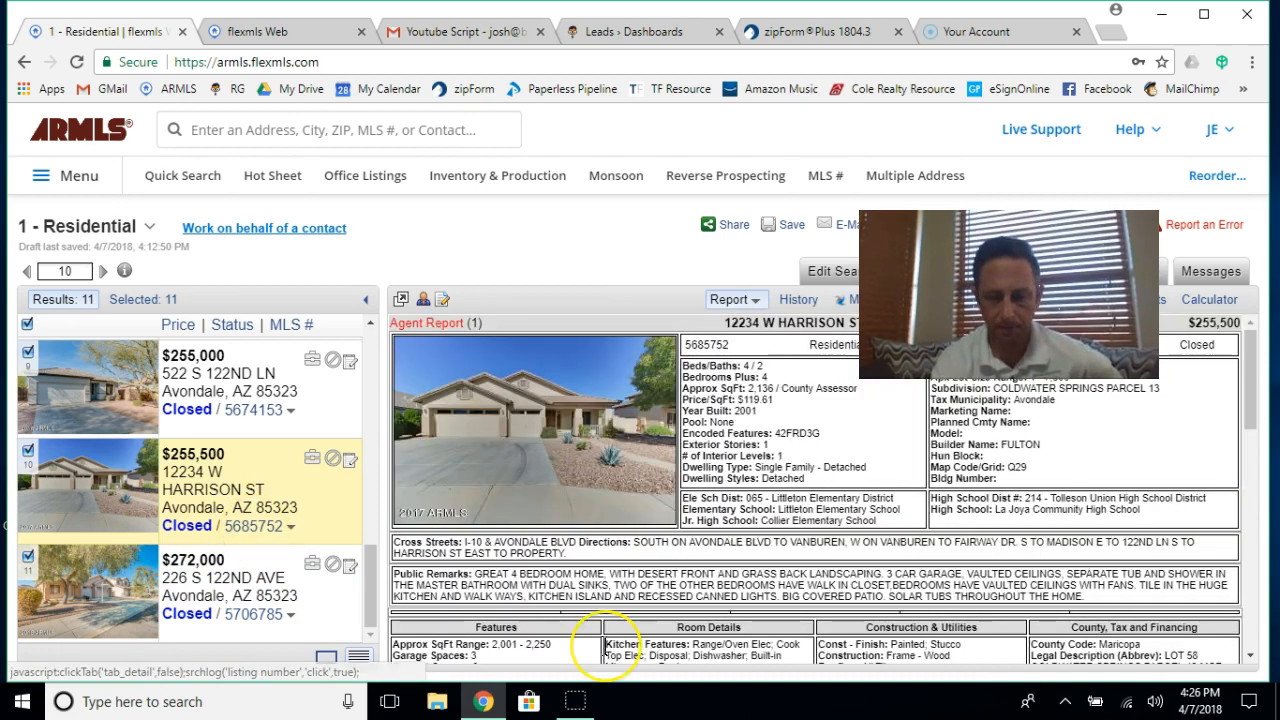
scroll(604, 648, "down", 10)
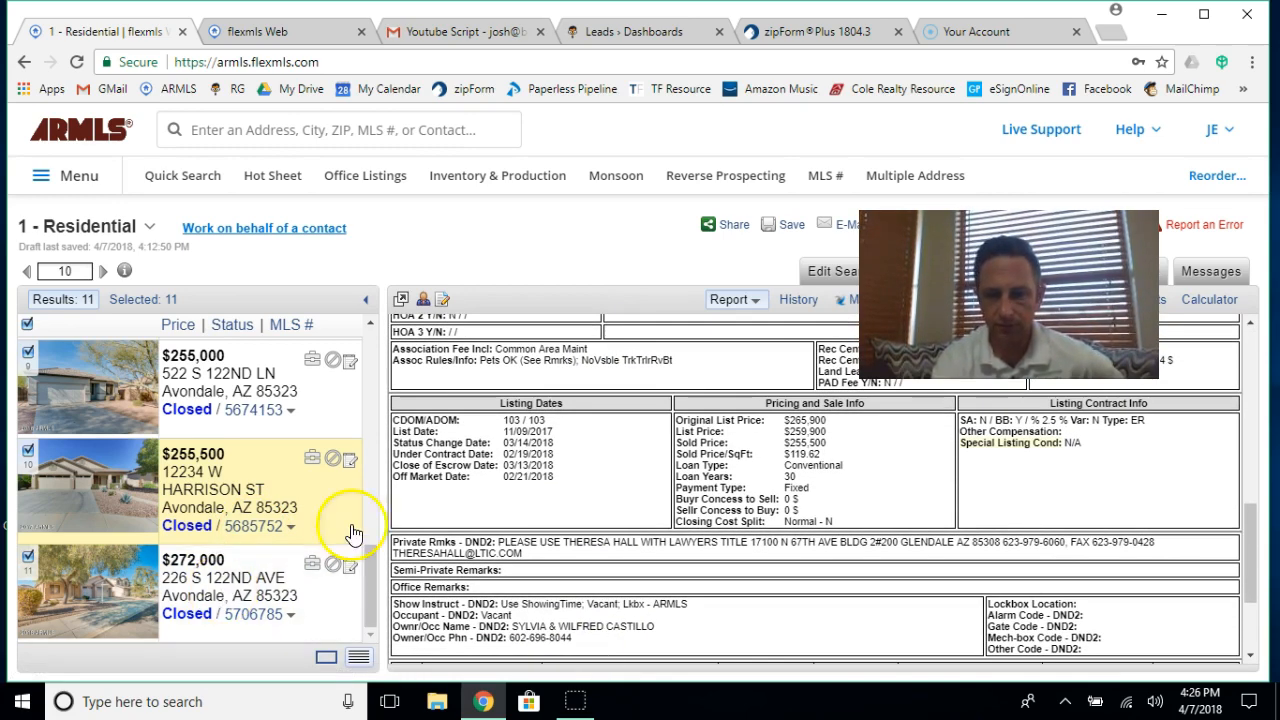
left_click(255, 411)
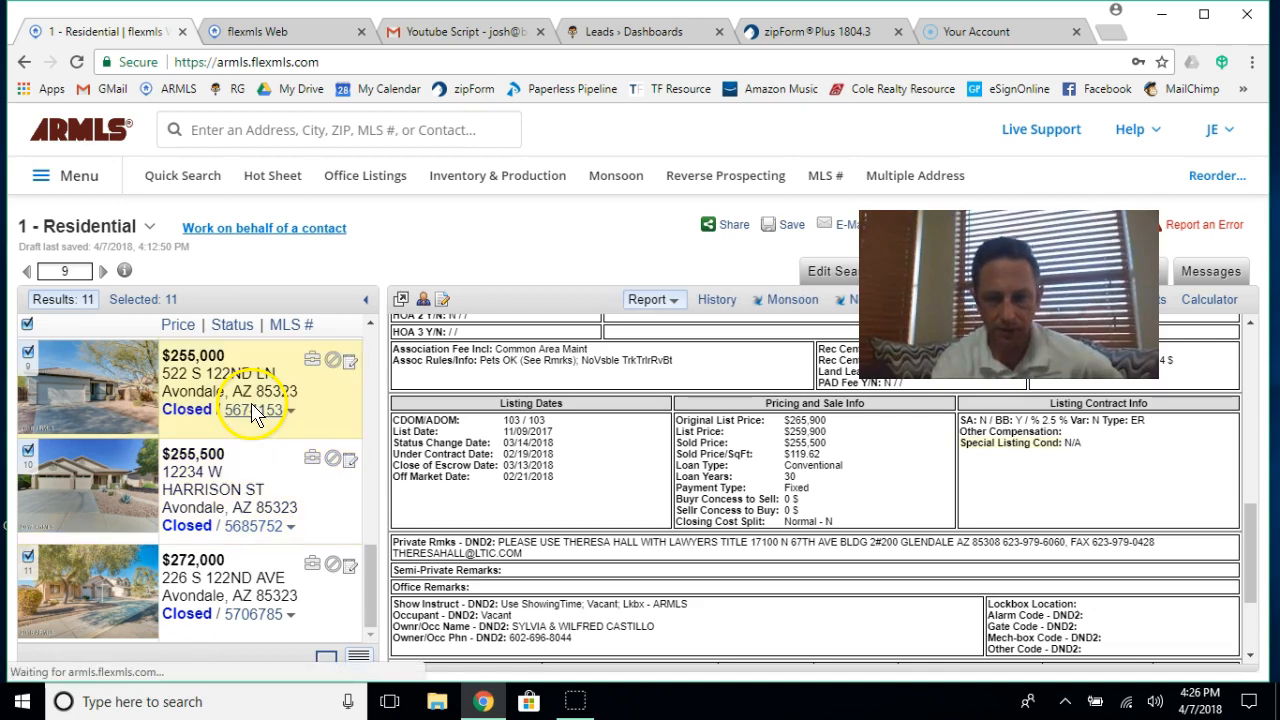
scroll(499, 437, "down", 9)
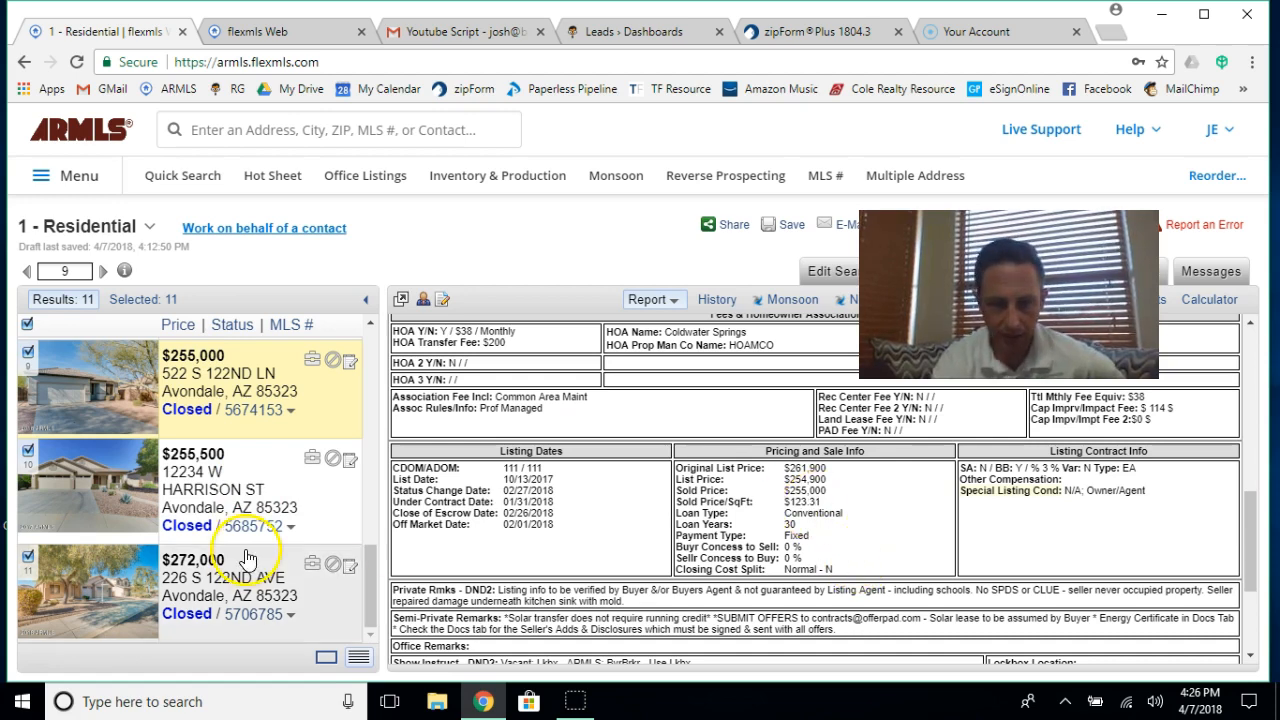
- Reopen the closed $239,850 listing and recheck its loan type, sold price and seller concessions
scroll(248, 558, "up", 2)
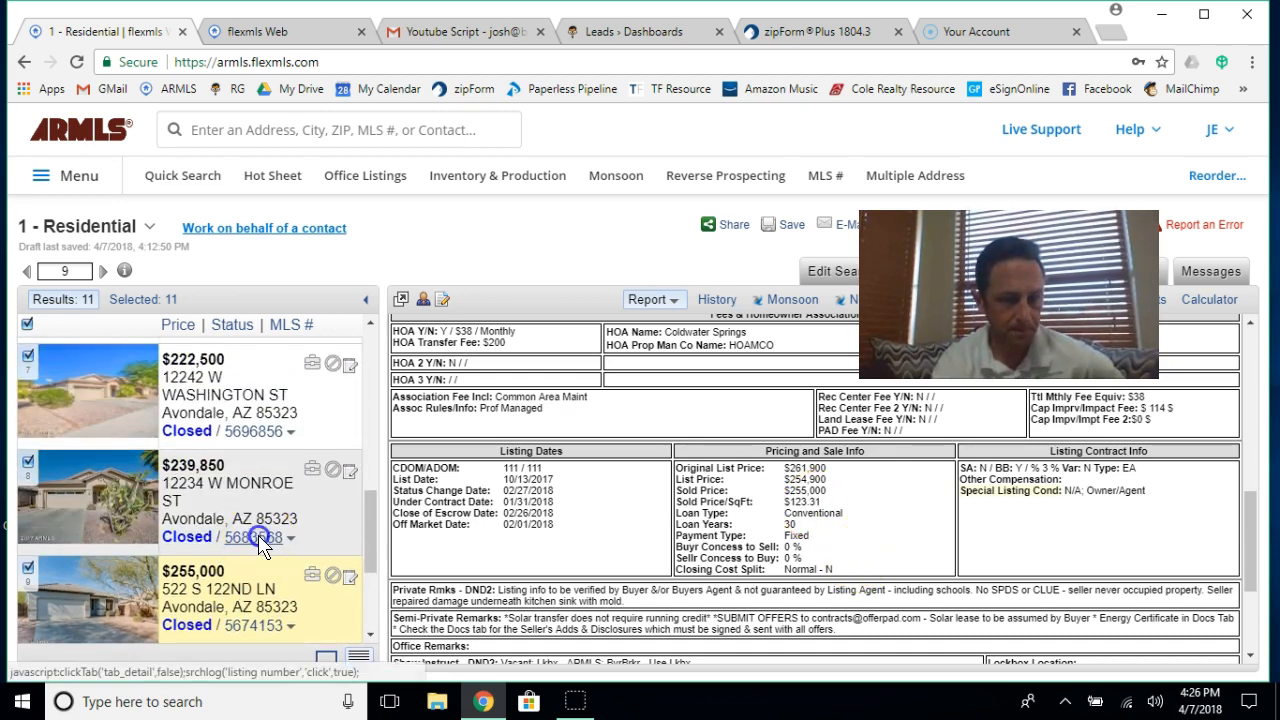
left_click(260, 543)
scroll(716, 470, "down", 5)
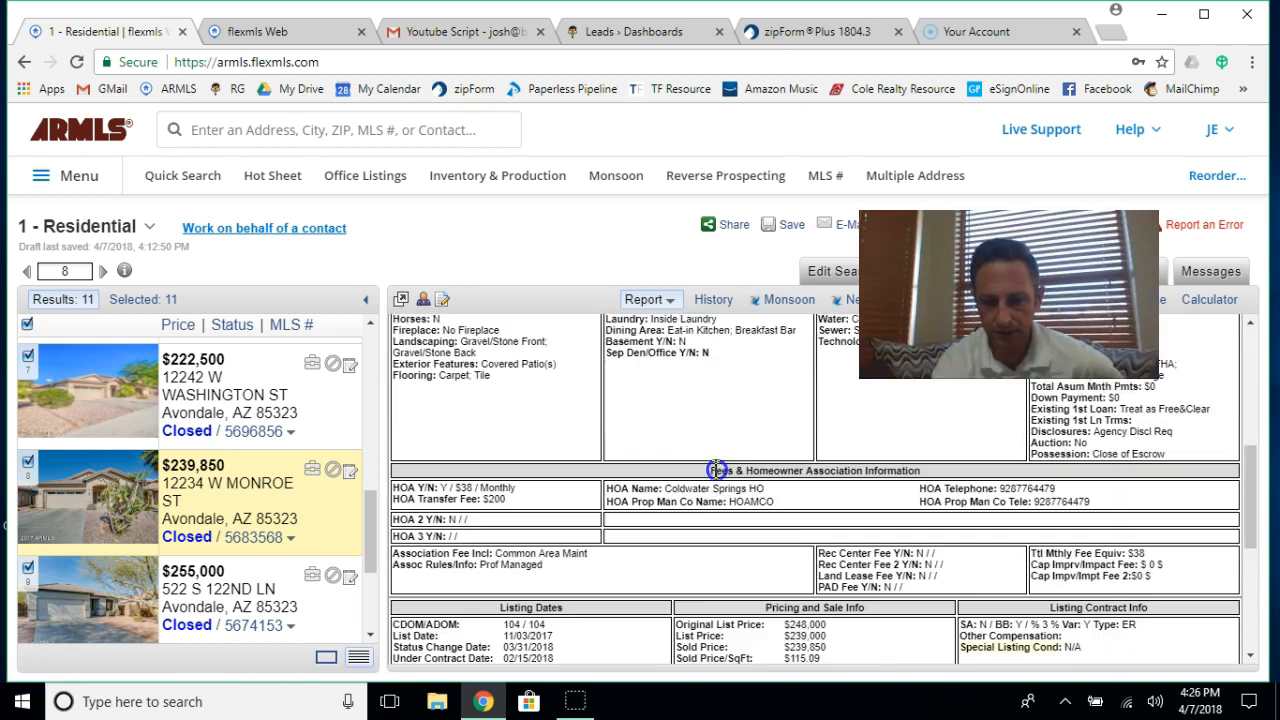
scroll(716, 470, "down", 1)
scroll(716, 470, "down", 3)
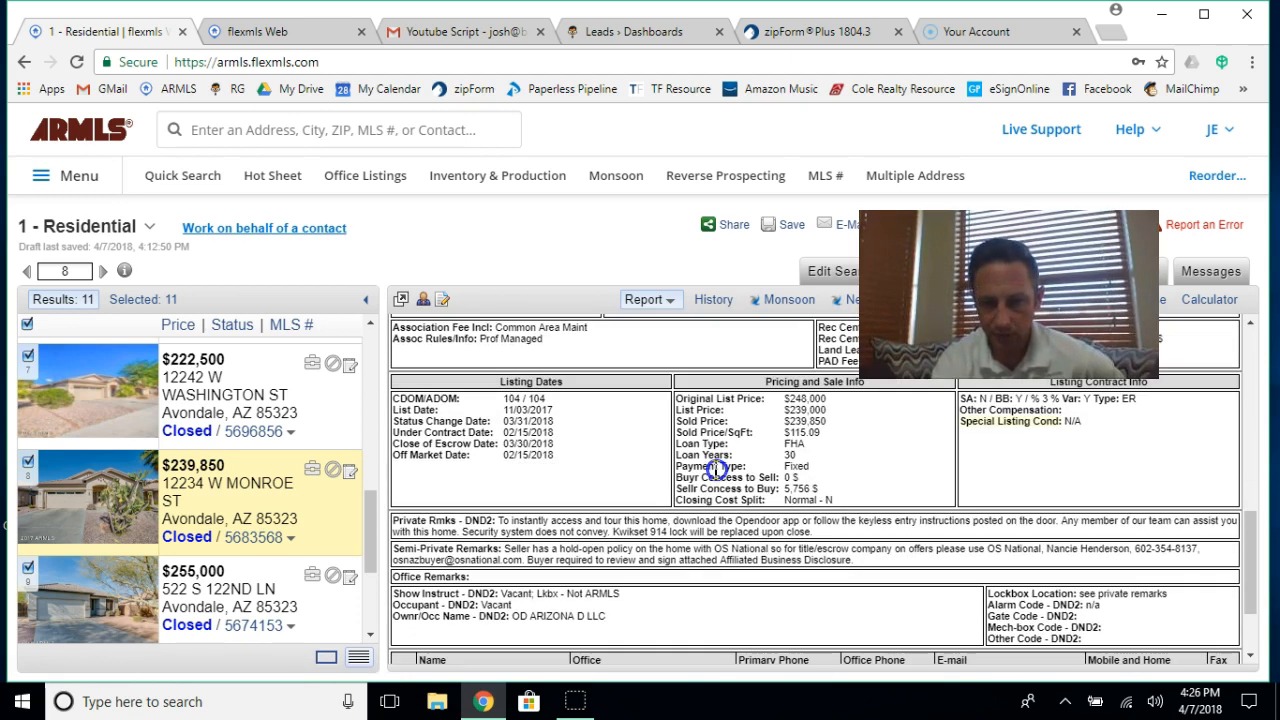
scroll(716, 470, "up", 1)
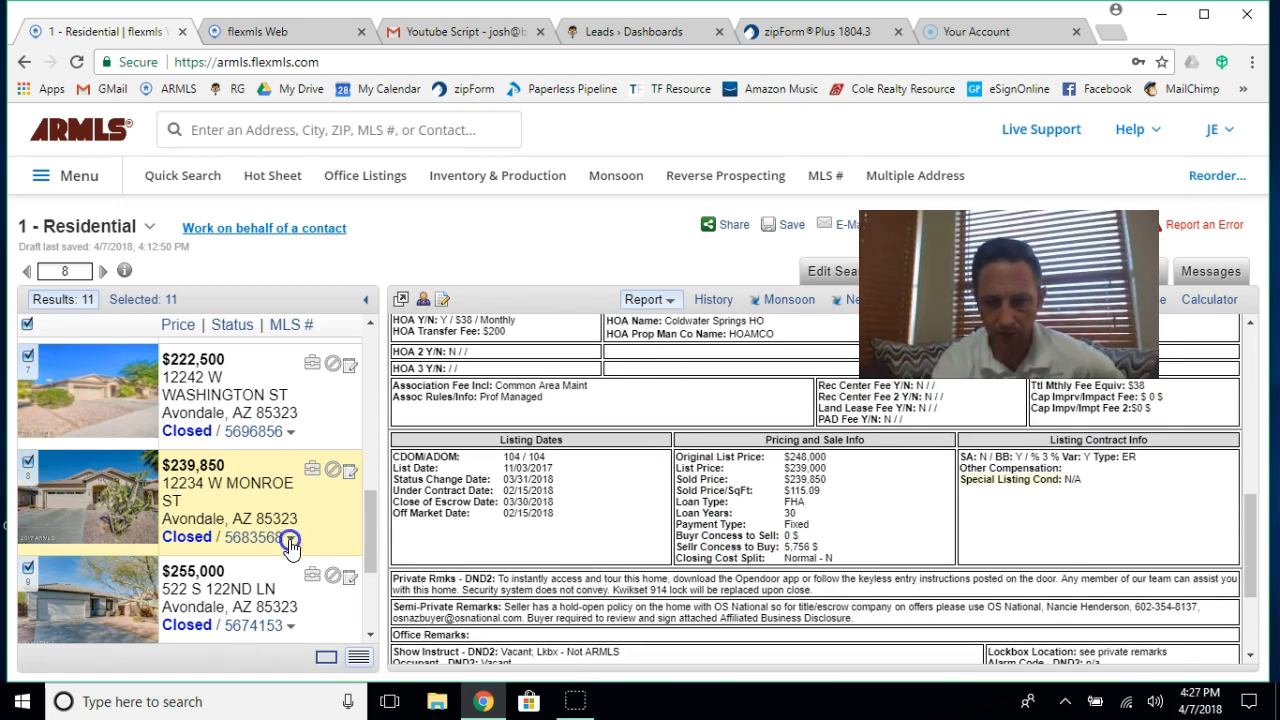
- Reopen the closed $222,500 listing and recheck its pricing, closing cost split and seller concessions
left_click(253, 430)
scroll(718, 596, "down", 5)
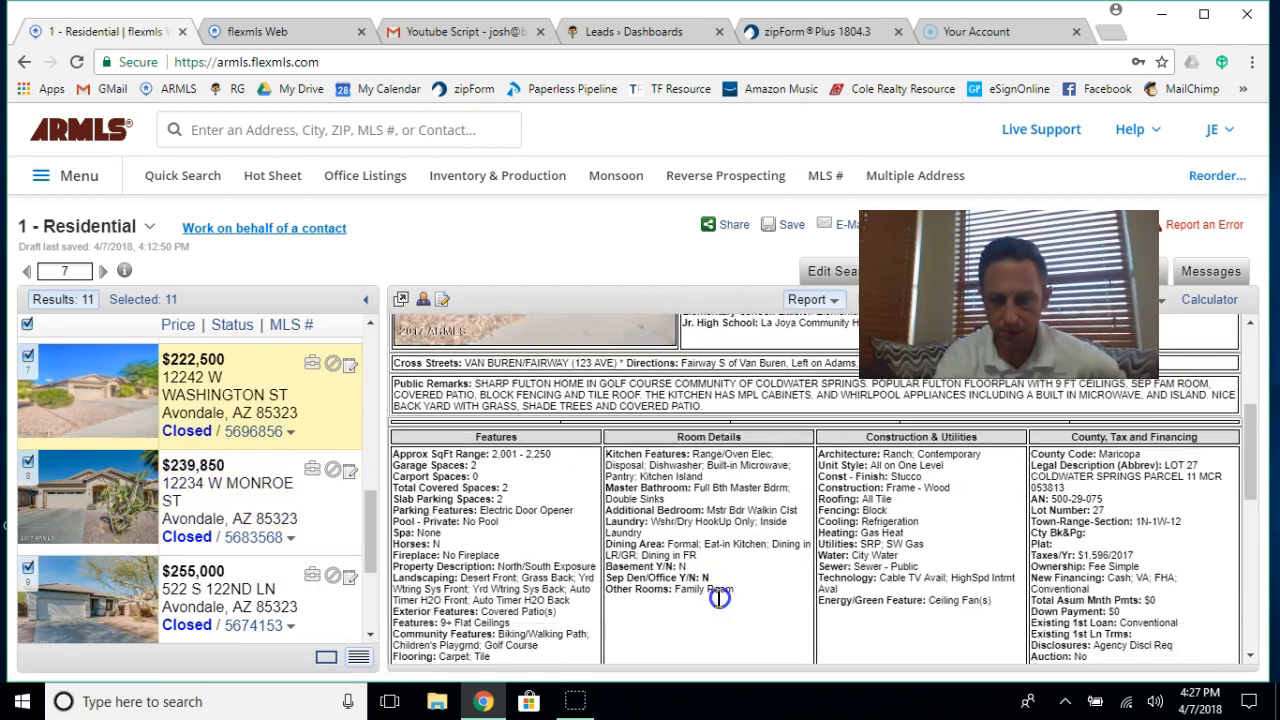
scroll(720, 600, "down", 1)
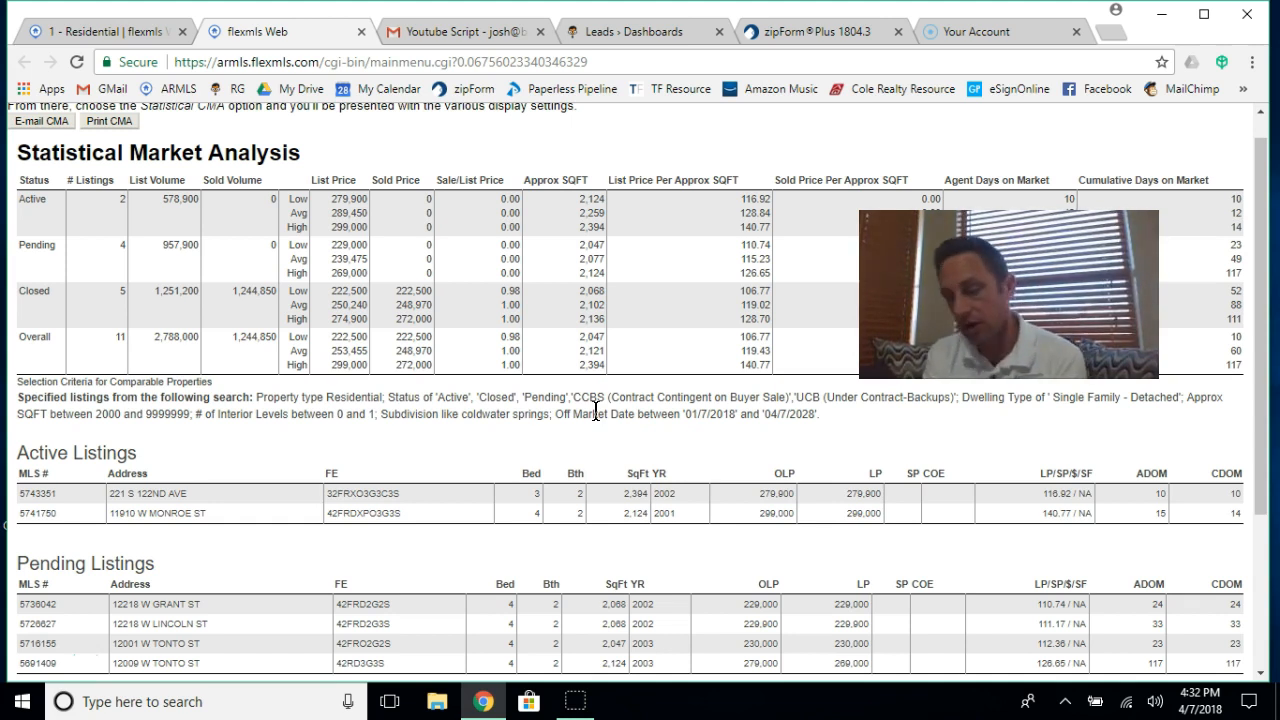
- Compare the active, pending and closed listings in the statistical CMA report, including prices per square foot and closing dates
scroll(616, 480, "down", 3)
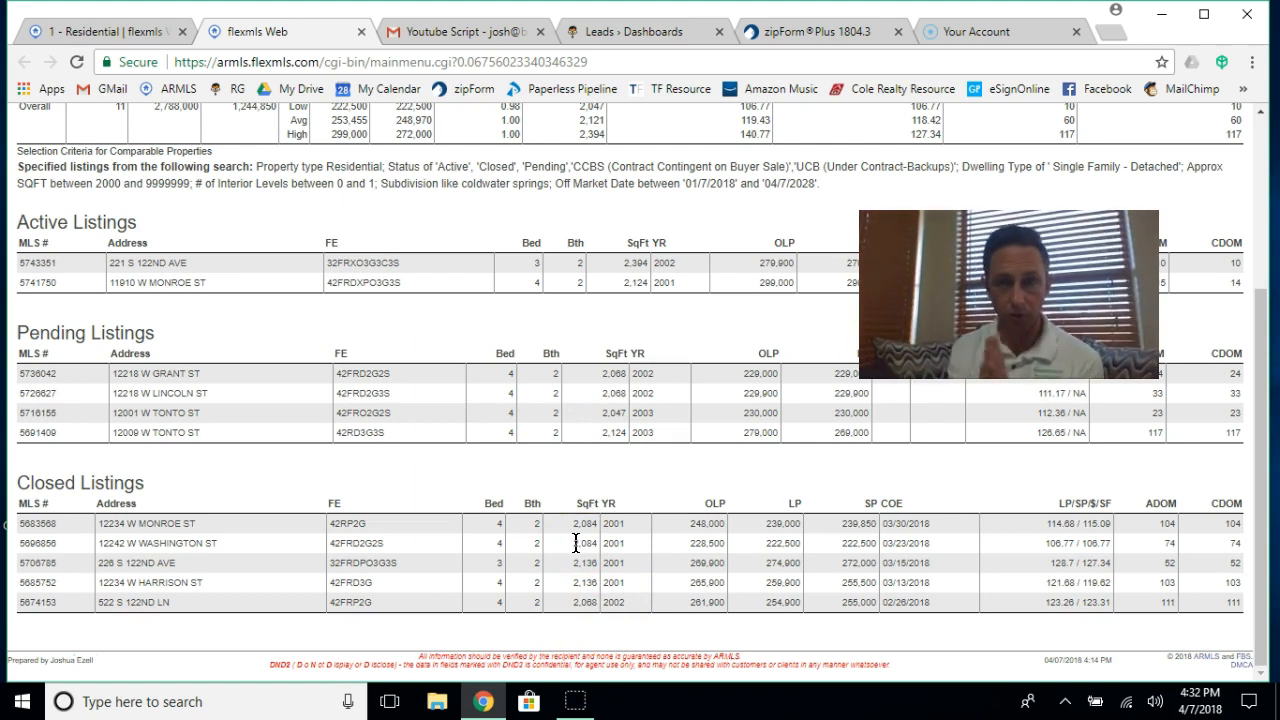
scroll(576, 543, "up", 1)
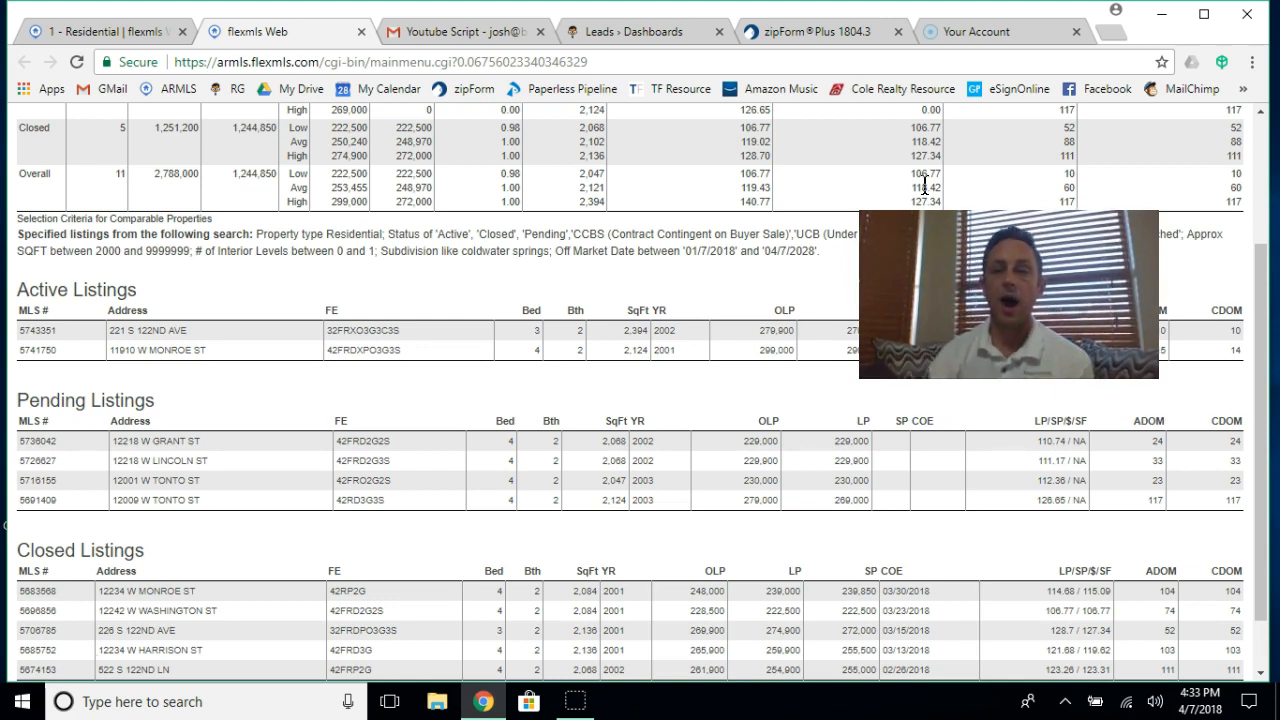
scroll(779, 466, "down", 1)
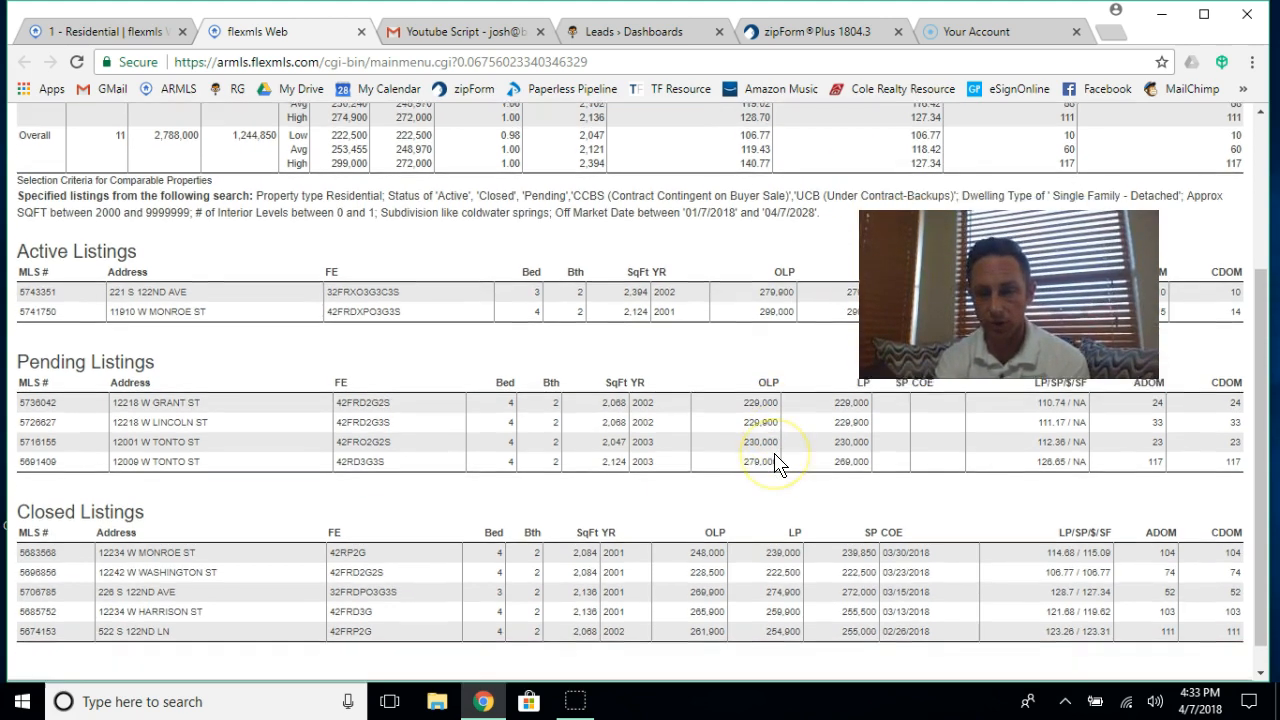
scroll(779, 466, "down", 1)
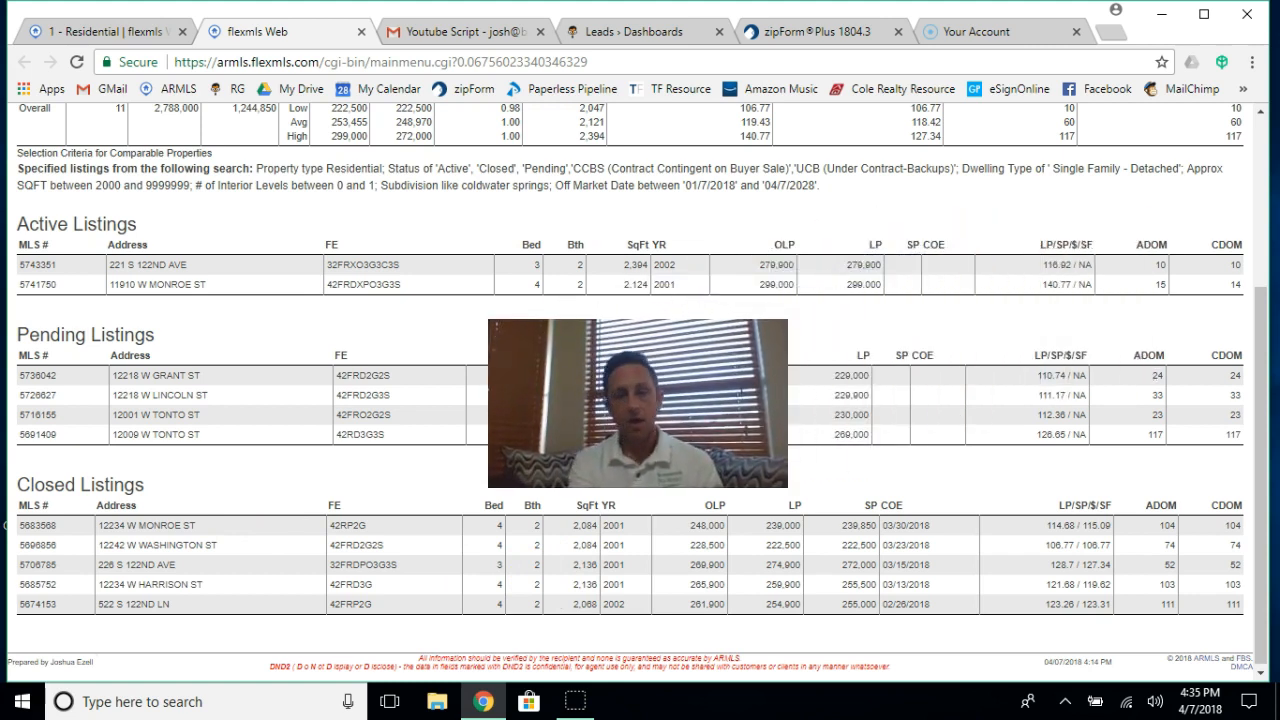
- Return to the search results, open the active $279,900 listing and examine its features, remarks, listing dates and list price
left_click(103, 38)
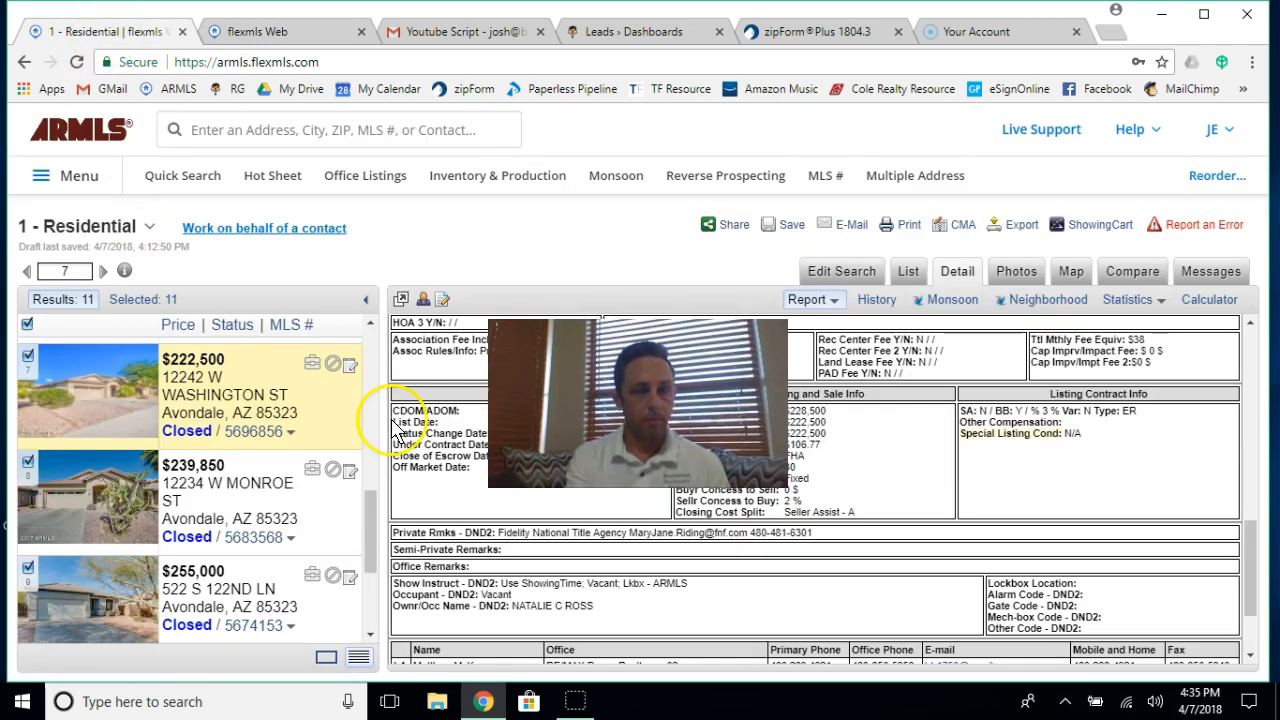
scroll(300, 424, "up", 1)
scroll(300, 424, "up", 5)
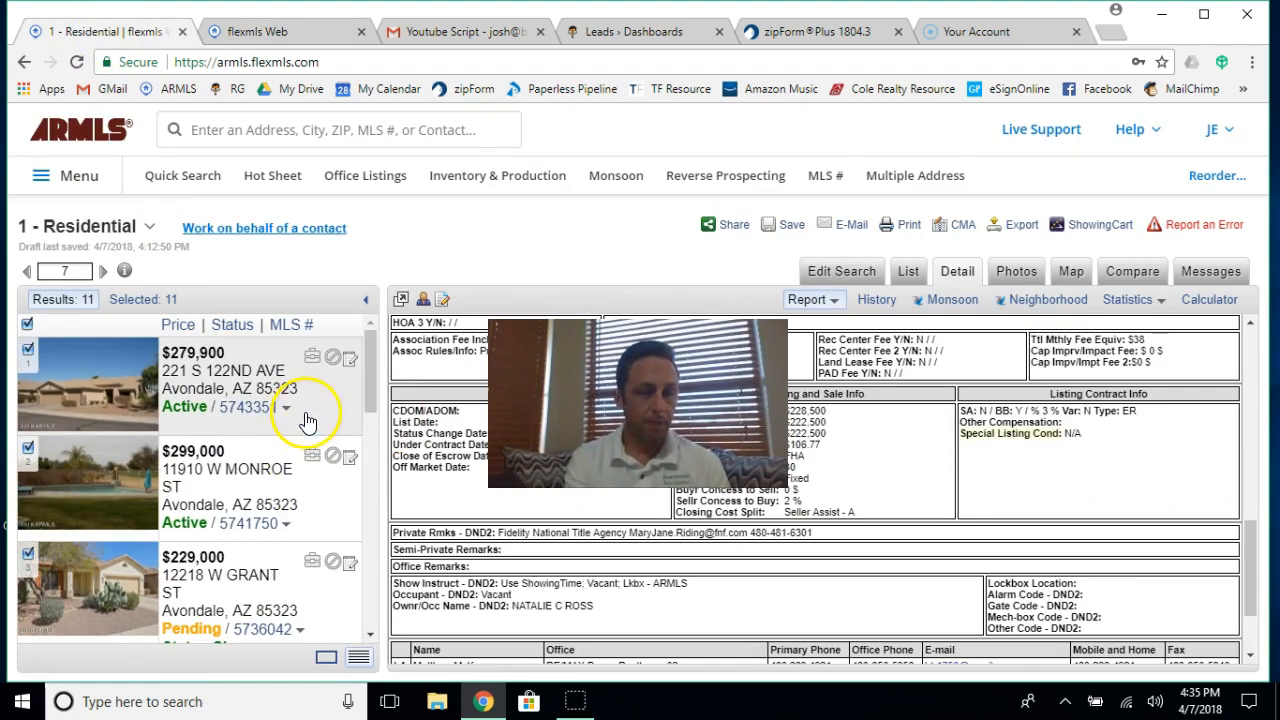
left_click(244, 410)
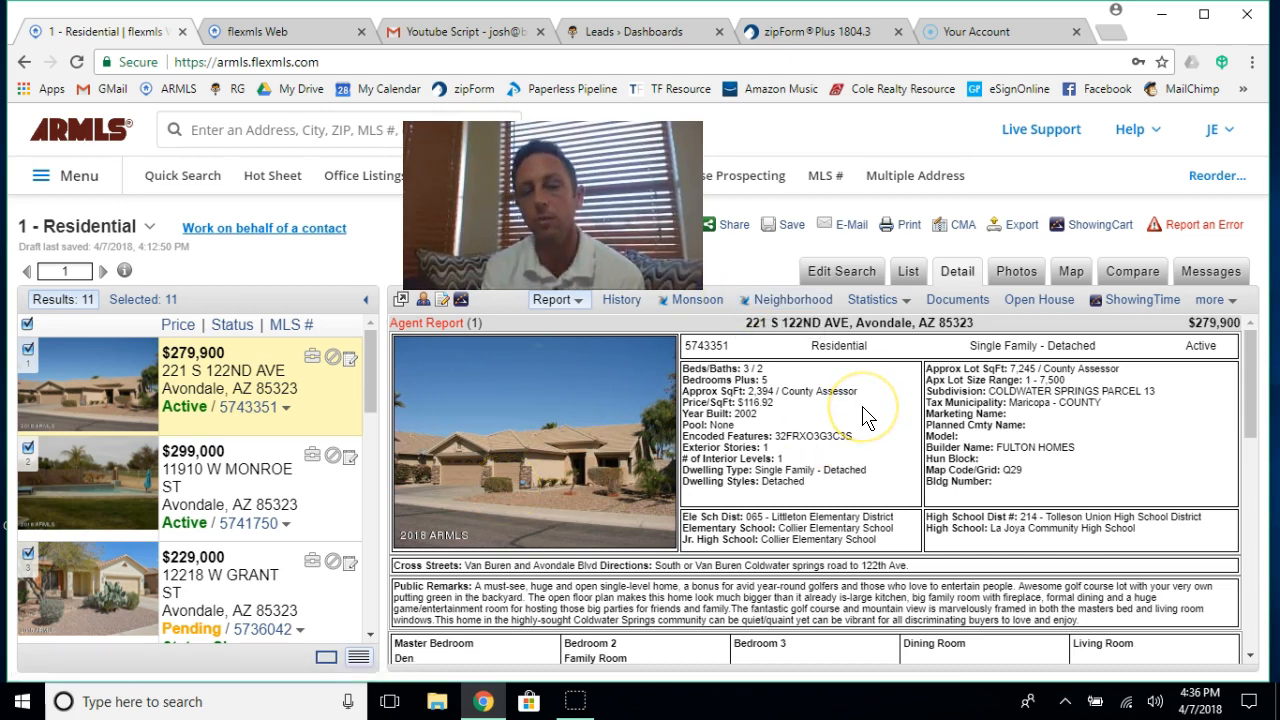
scroll(866, 418, "down", 1)
scroll(866, 418, "down", 2)
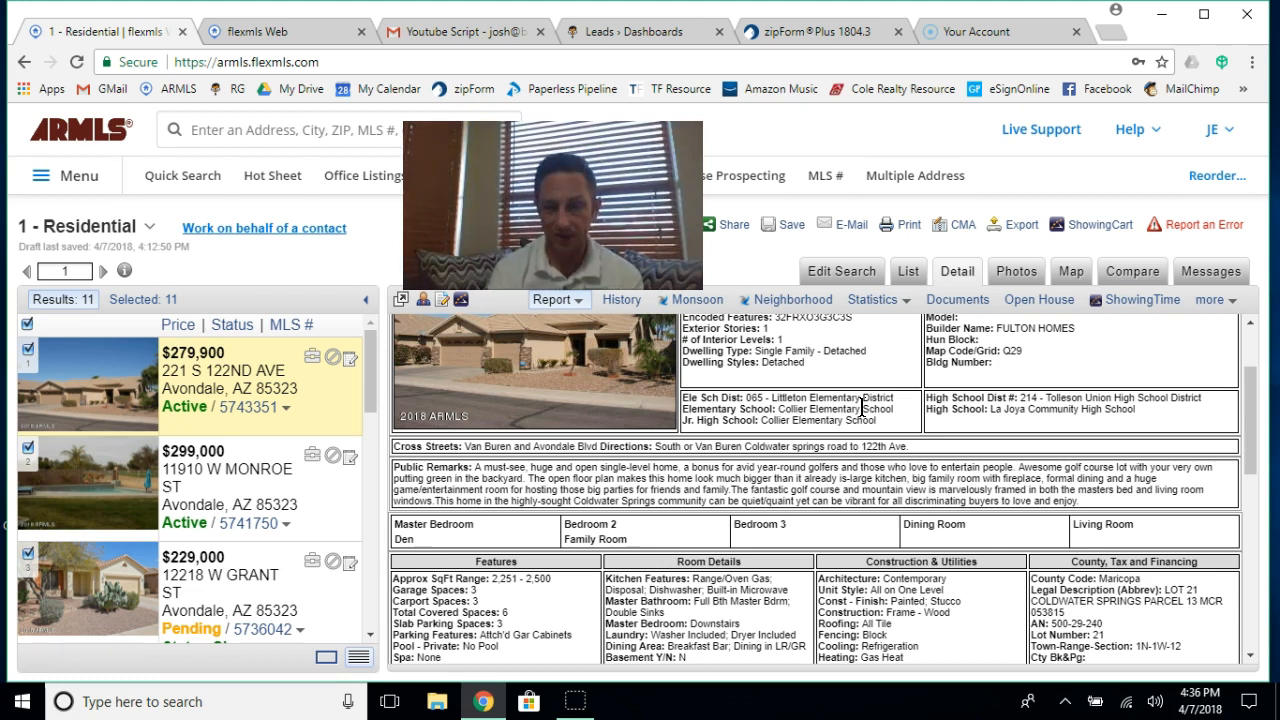
scroll(860, 465, "down", 1)
scroll(860, 465, "down", 8)
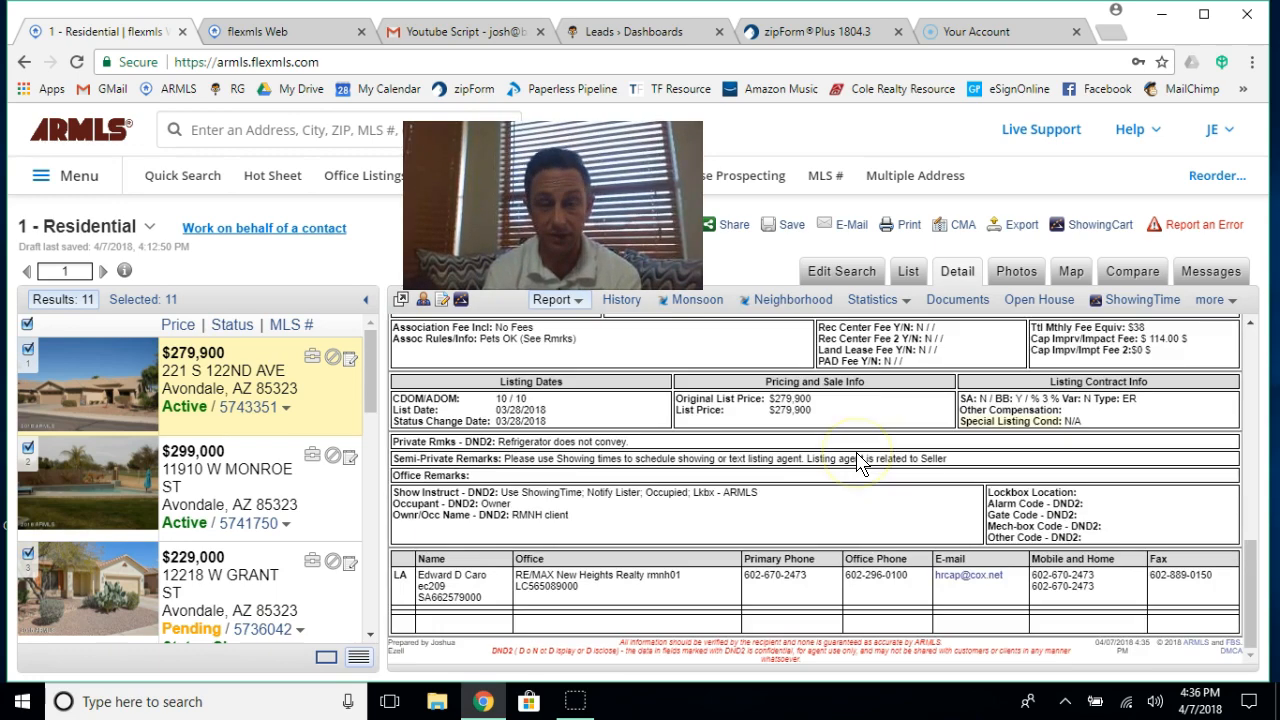
left_click(398, 386)
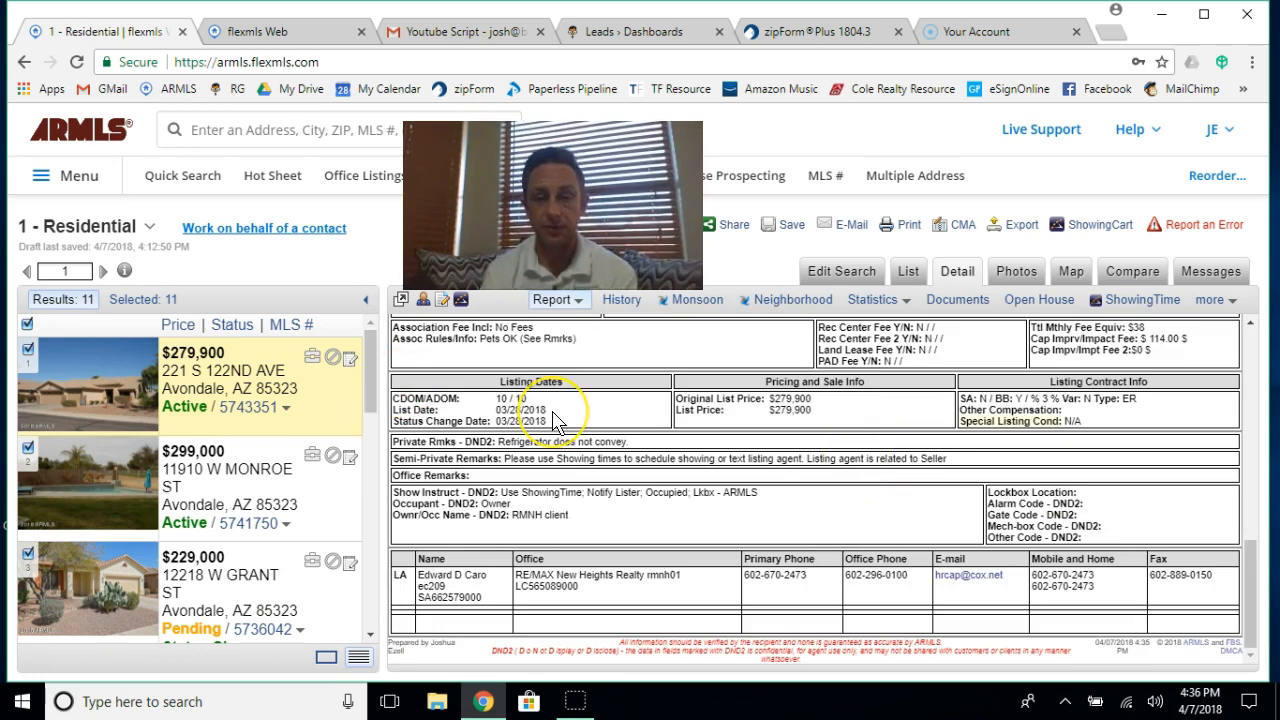
scroll(552, 411, "up", 10)
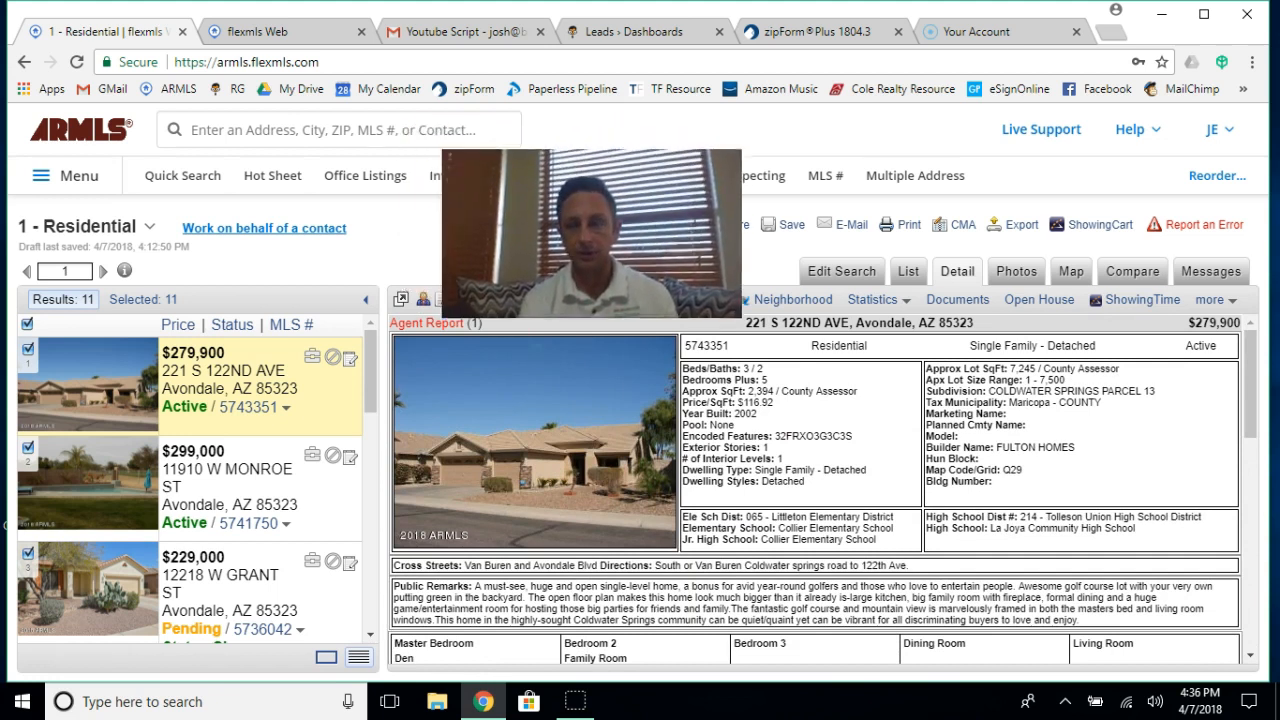
- Return to the CMA report and review the price and days-on-market statistics for each listing status
left_click(284, 31)
left_click(426, 236)
scroll(428, 245, "up", 3)
scroll(422, 244, "down", 3)
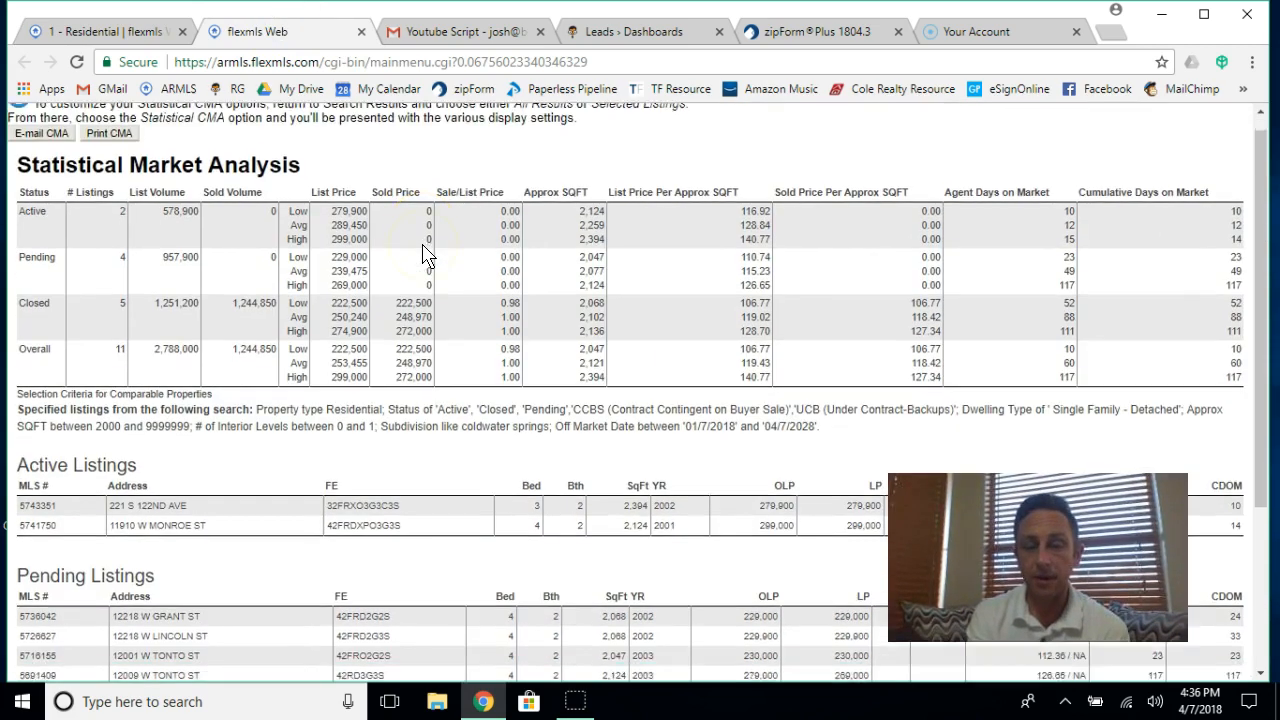